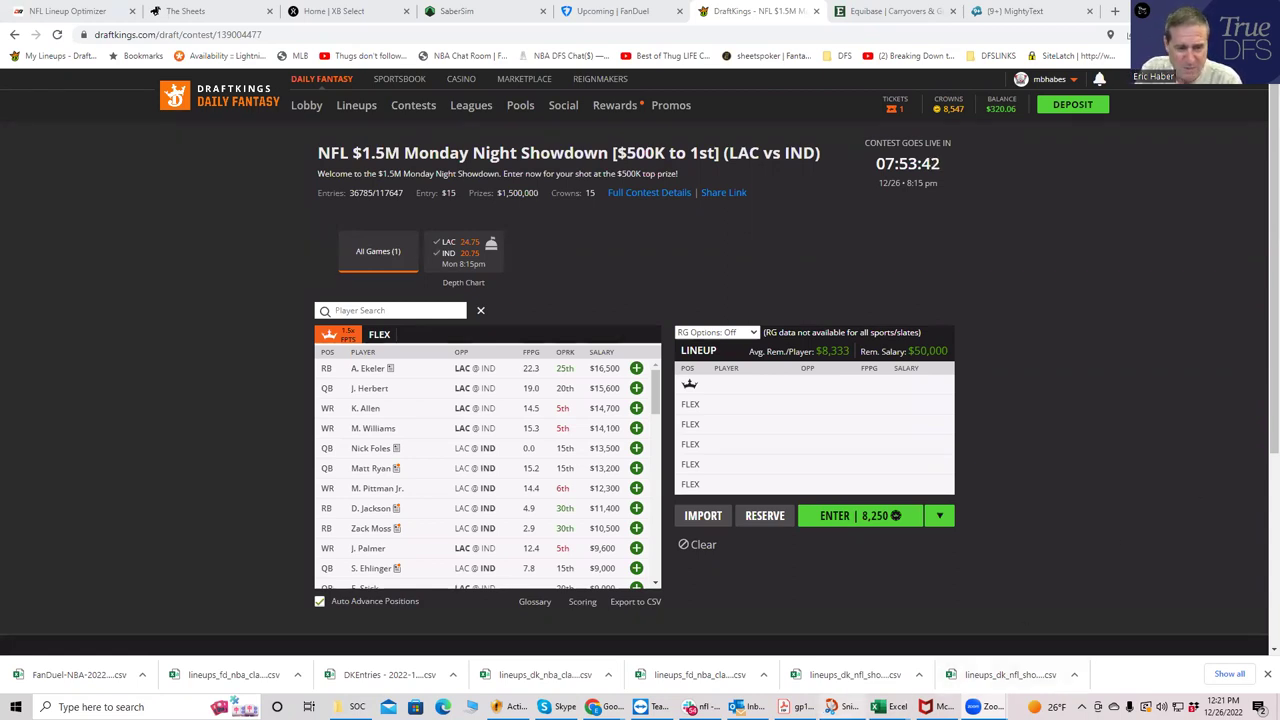
Step: Open the NFLDKSD_Proj workbook from the NFL folder inside DFSSheets > TrueDFS
mouse_move(880, 707)
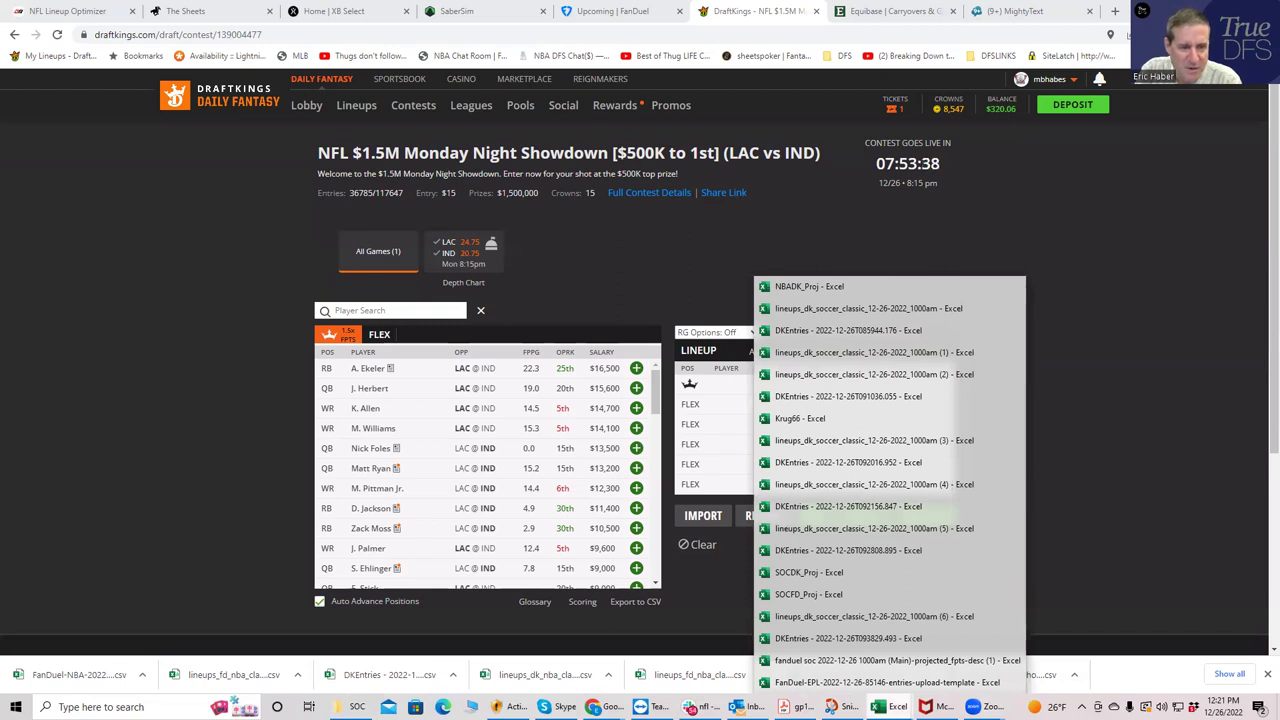
left_click(352, 707)
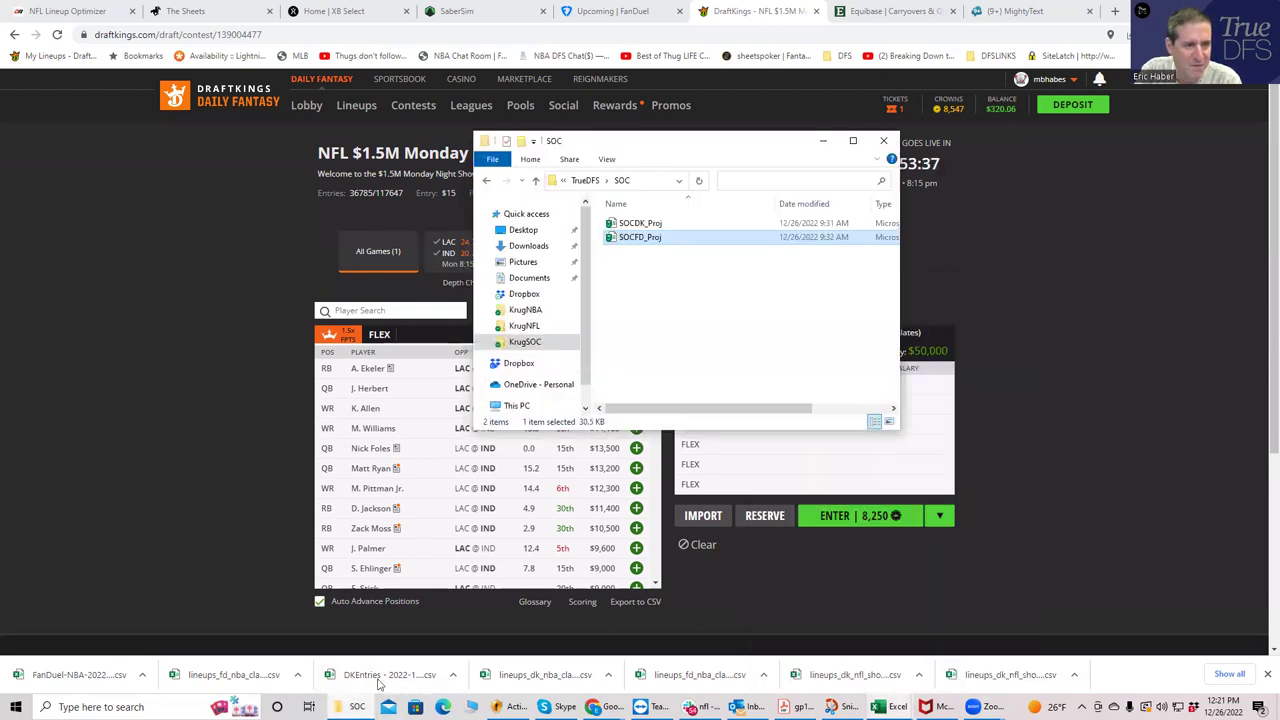
left_click(524, 326)
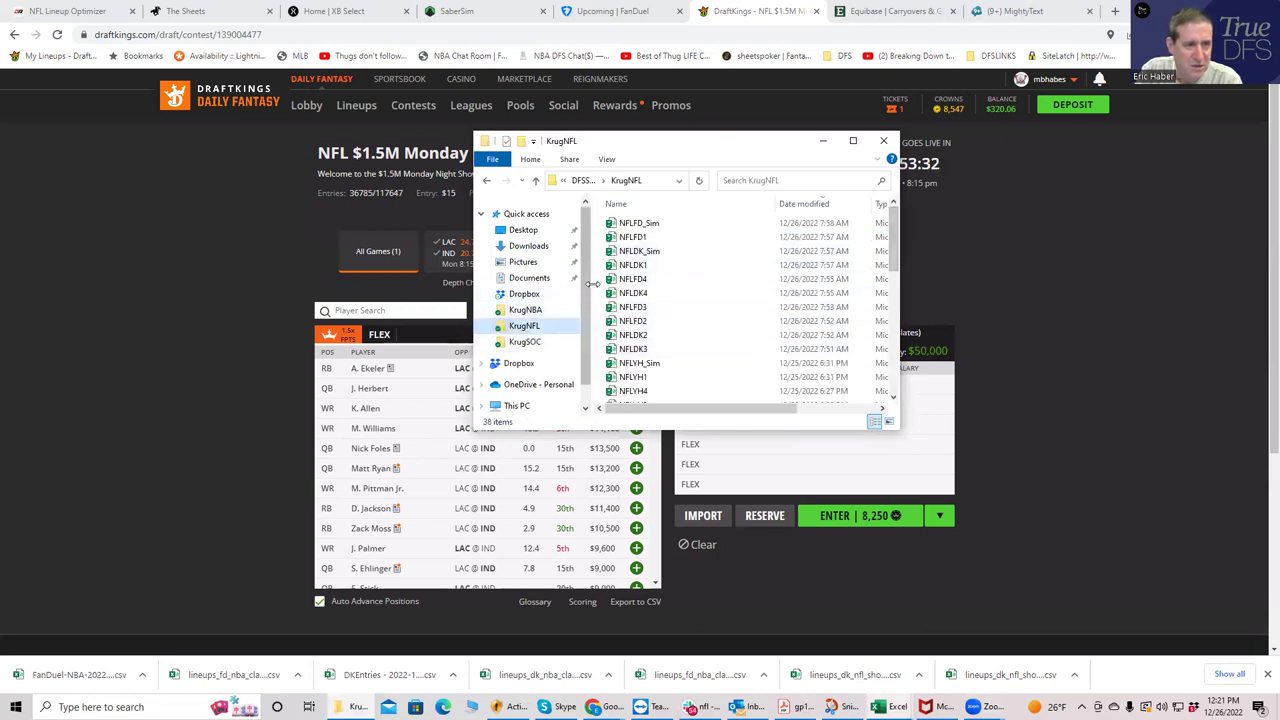
left_click(585, 180)
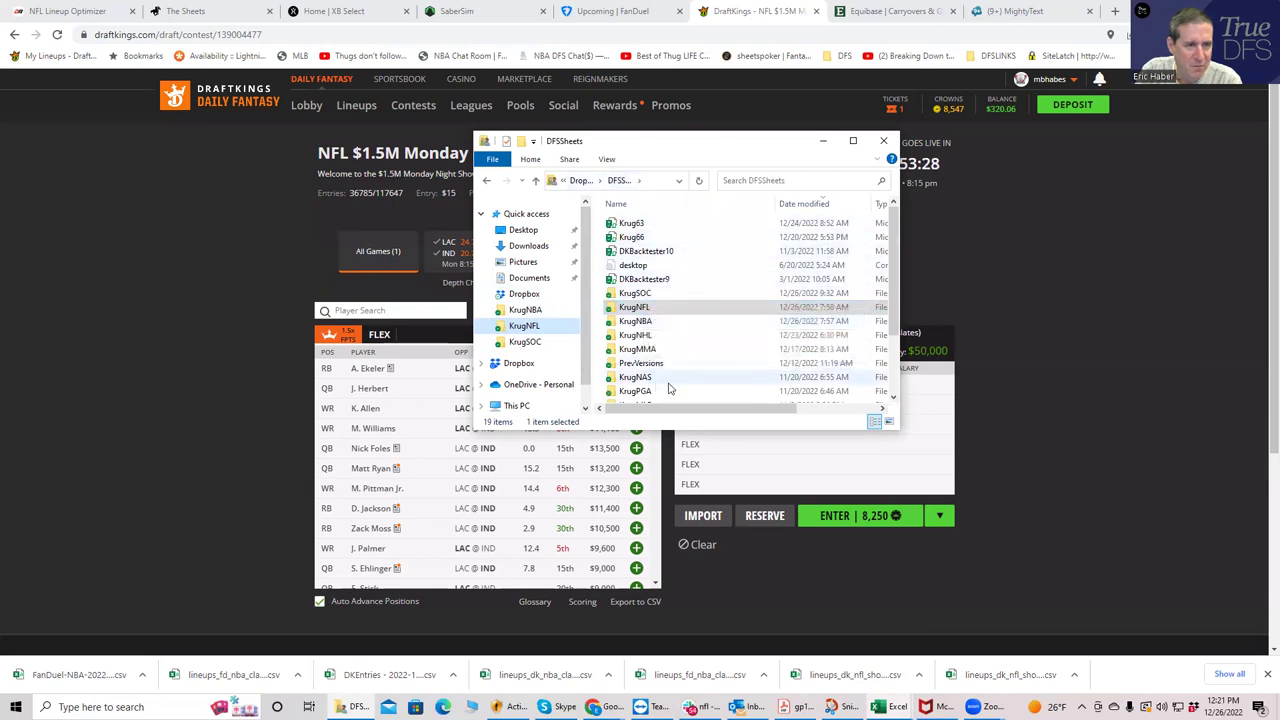
scroll(886, 380, "down", 2)
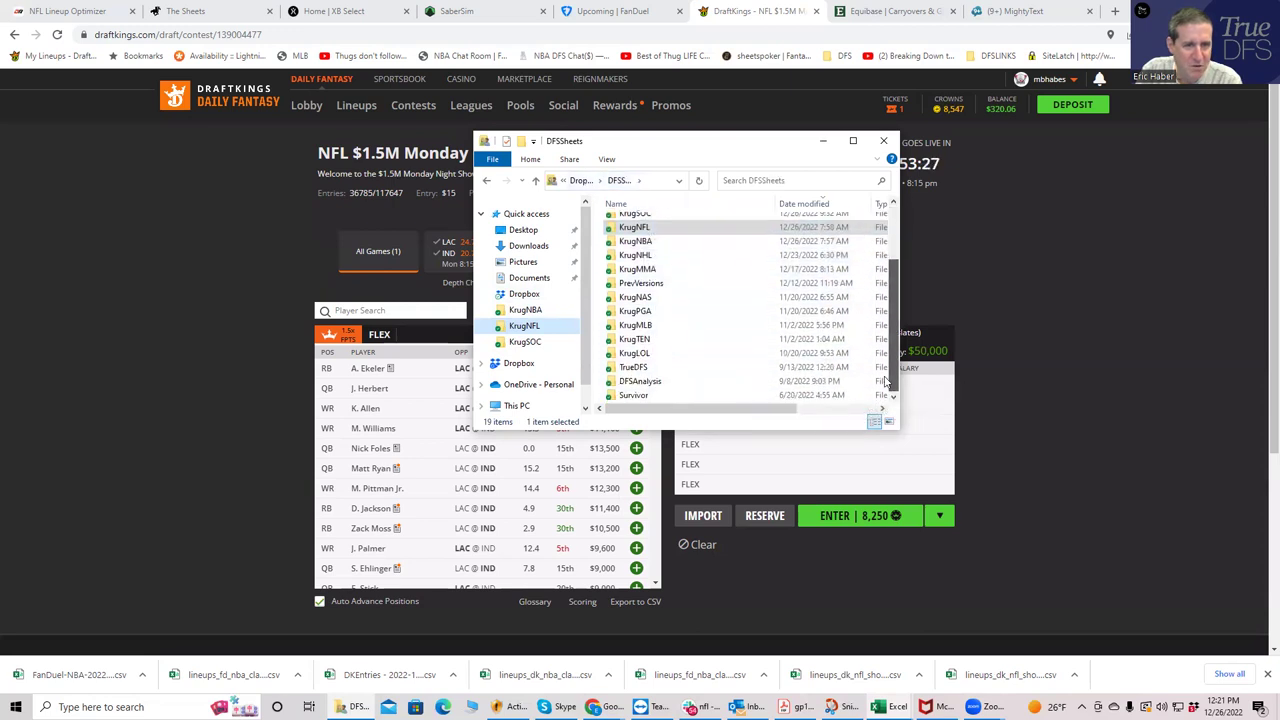
double_click(645, 367)
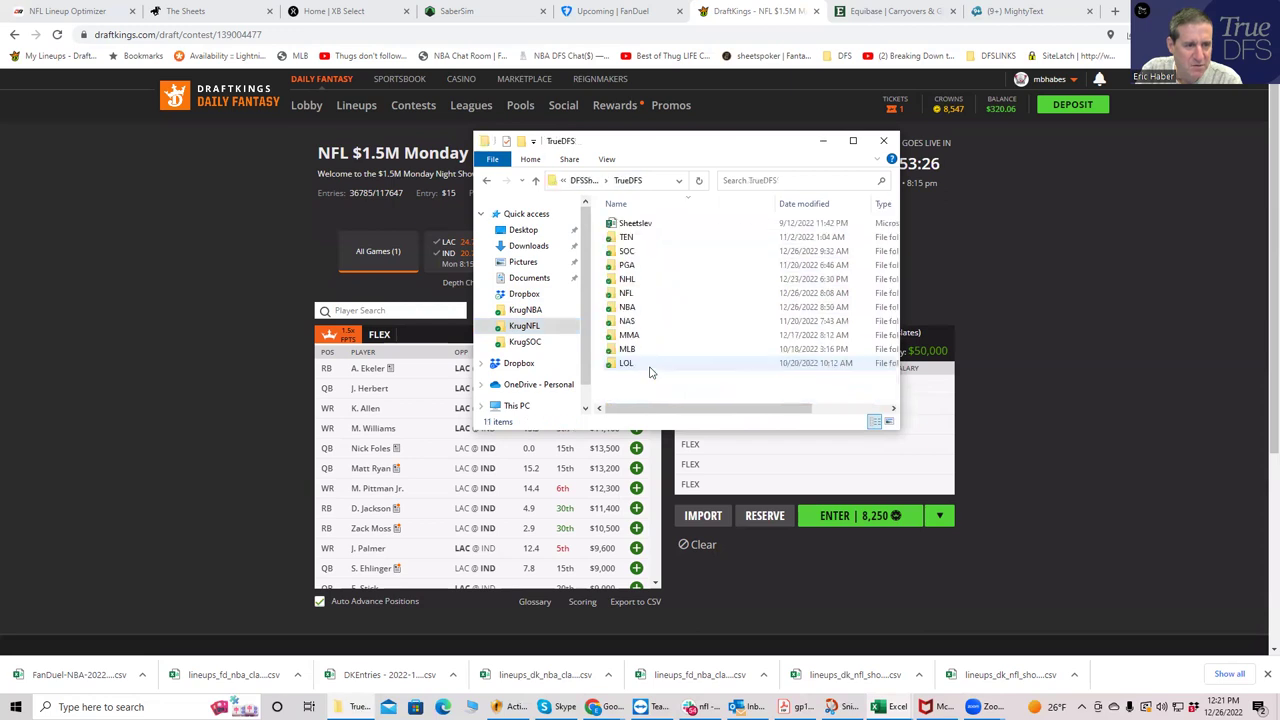
double_click(628, 294)
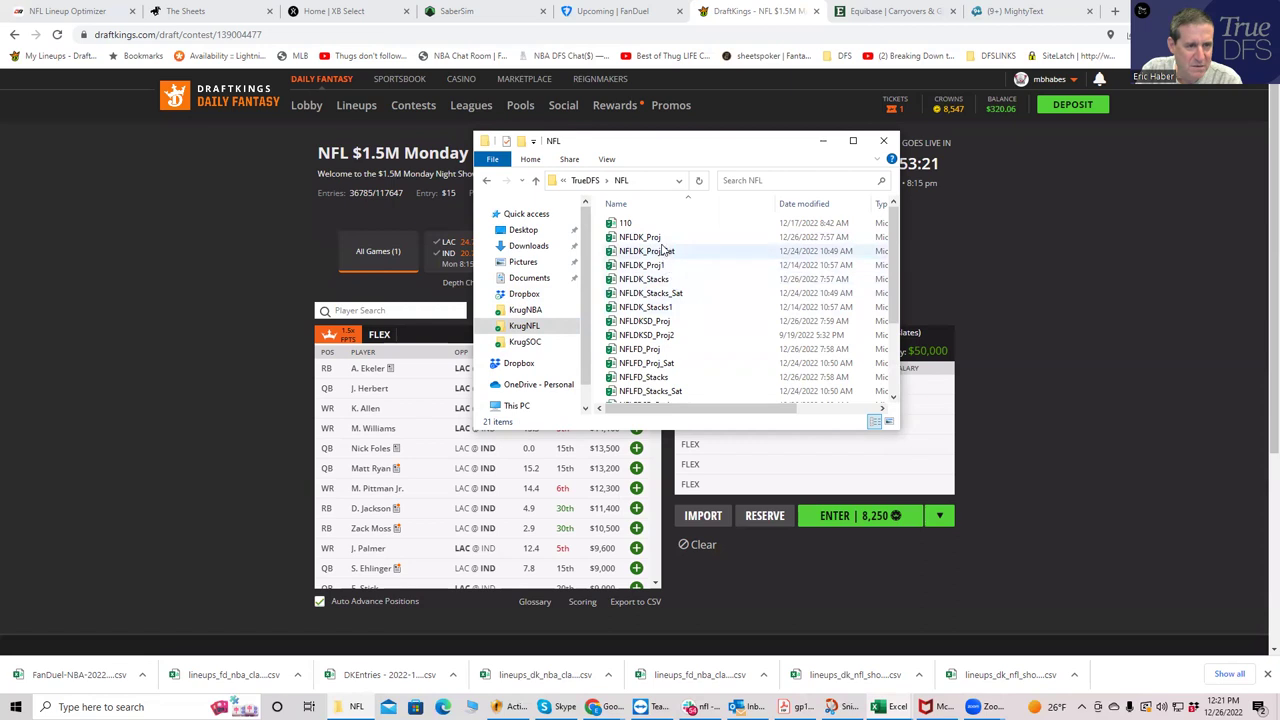
left_click(659, 322)
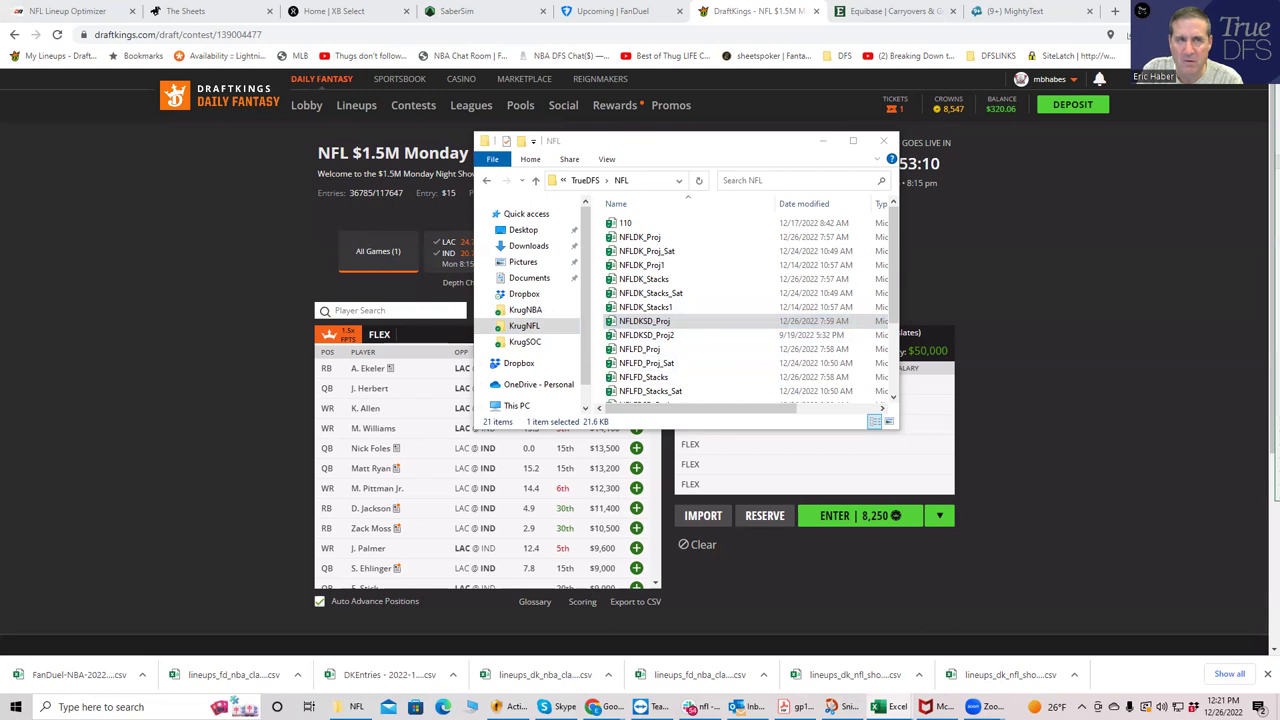
key("Return")
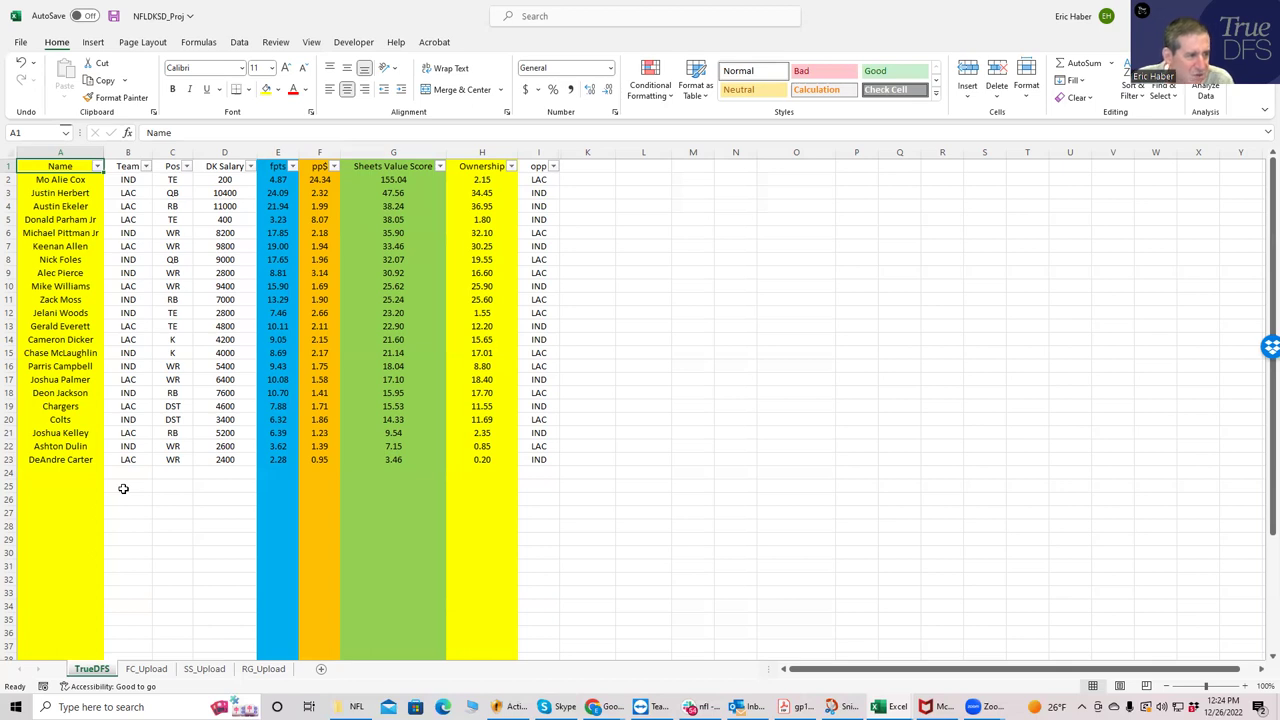
Step: Examine the team, DK salary, fpts and Sheets Value Score entries on the TrueDFS sheet, especially the lowest-ranked players
left_click(120, 380)
left_click(144, 432)
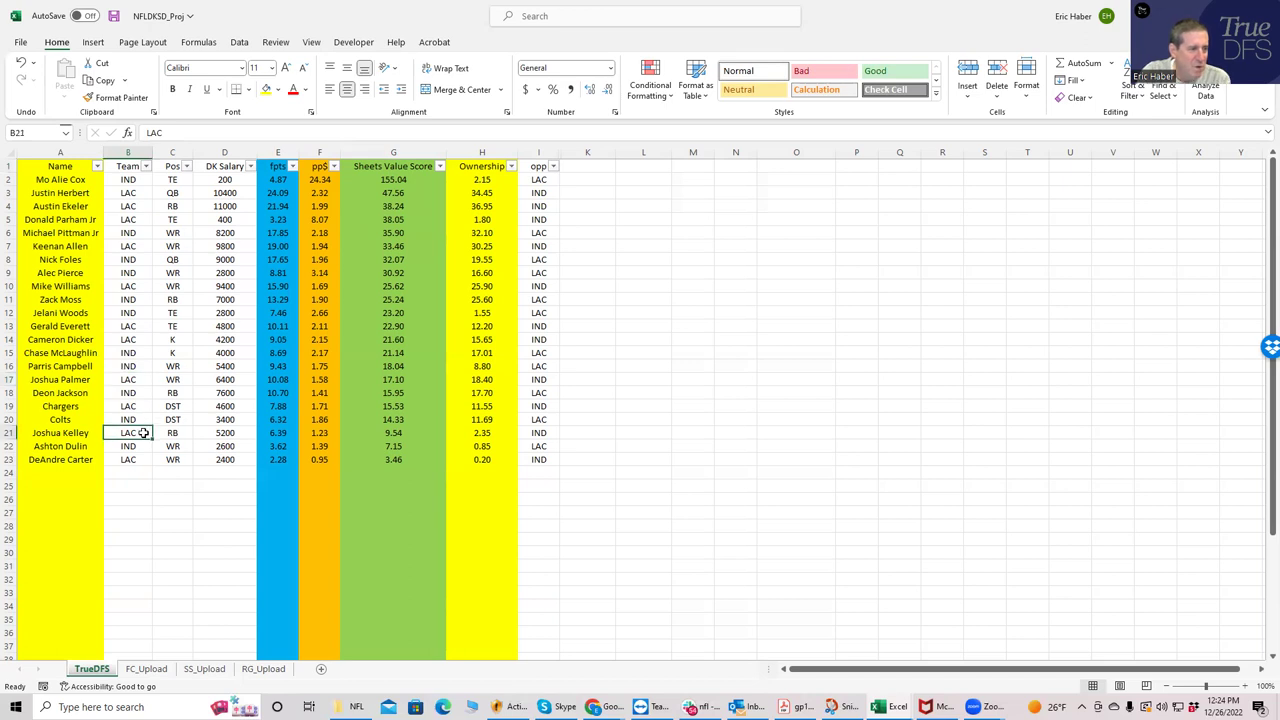
left_click(278, 432)
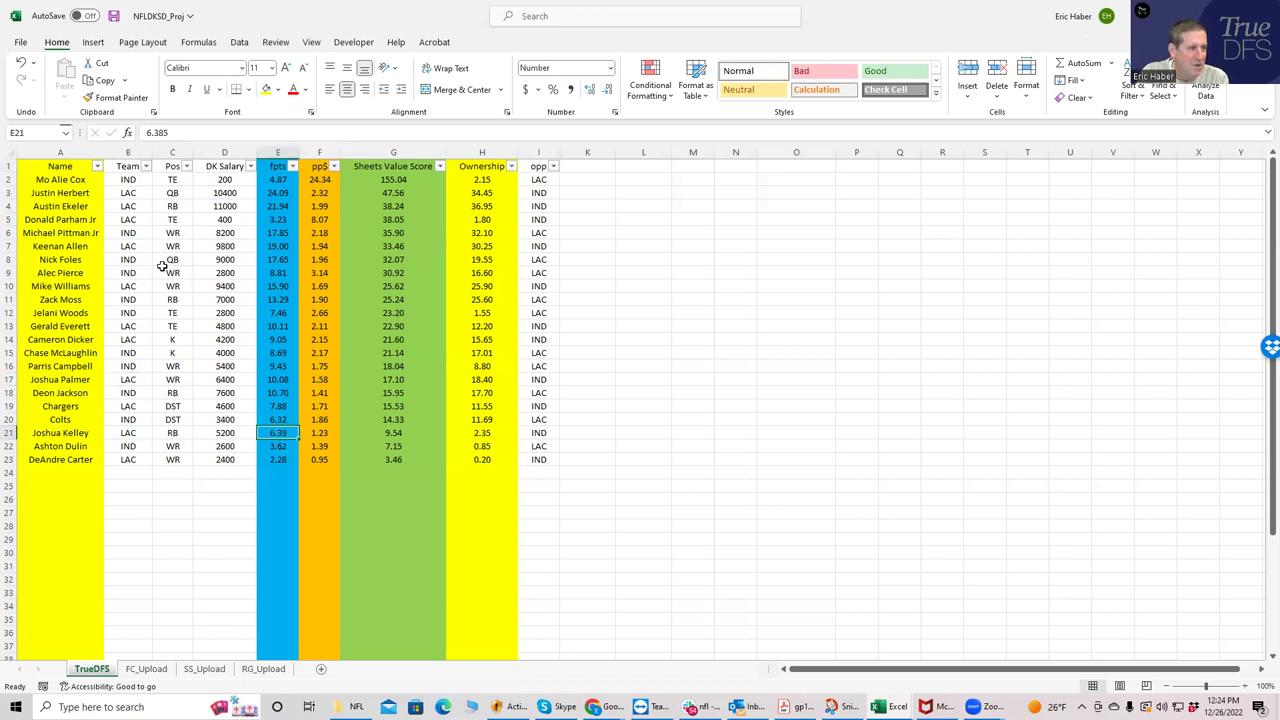
left_click(225, 207)
left_click(213, 421)
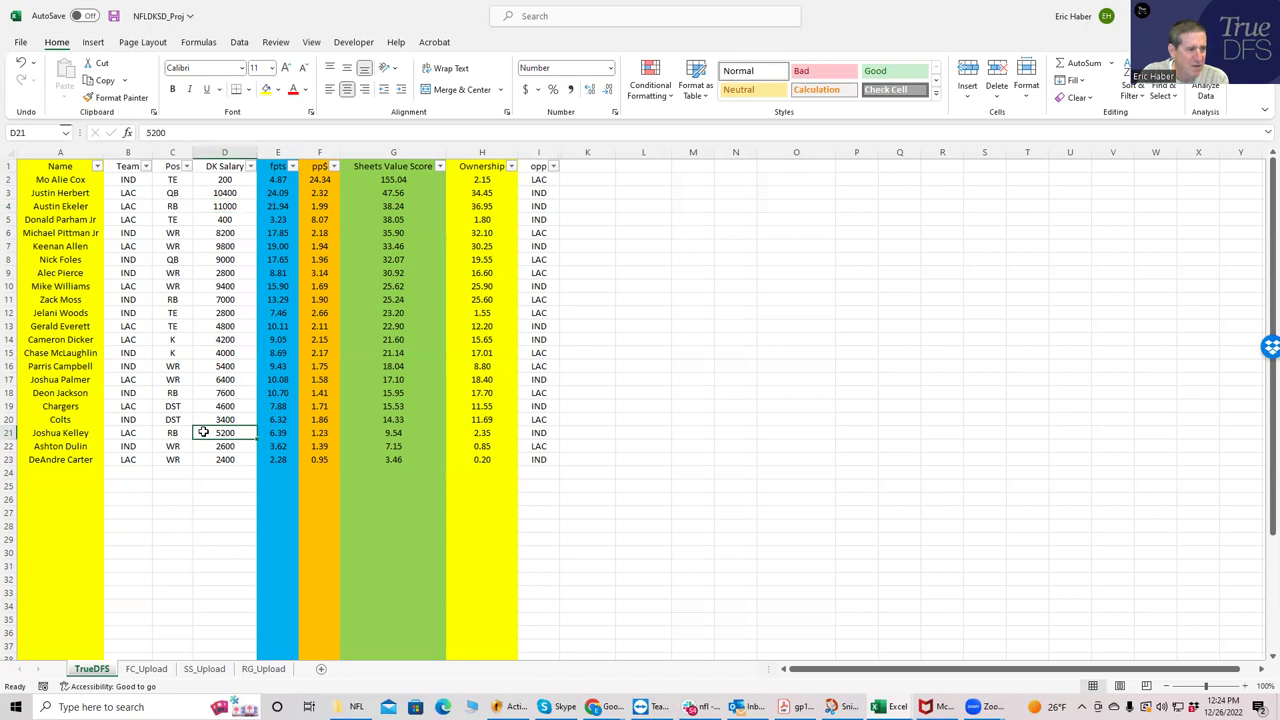
left_click(238, 466)
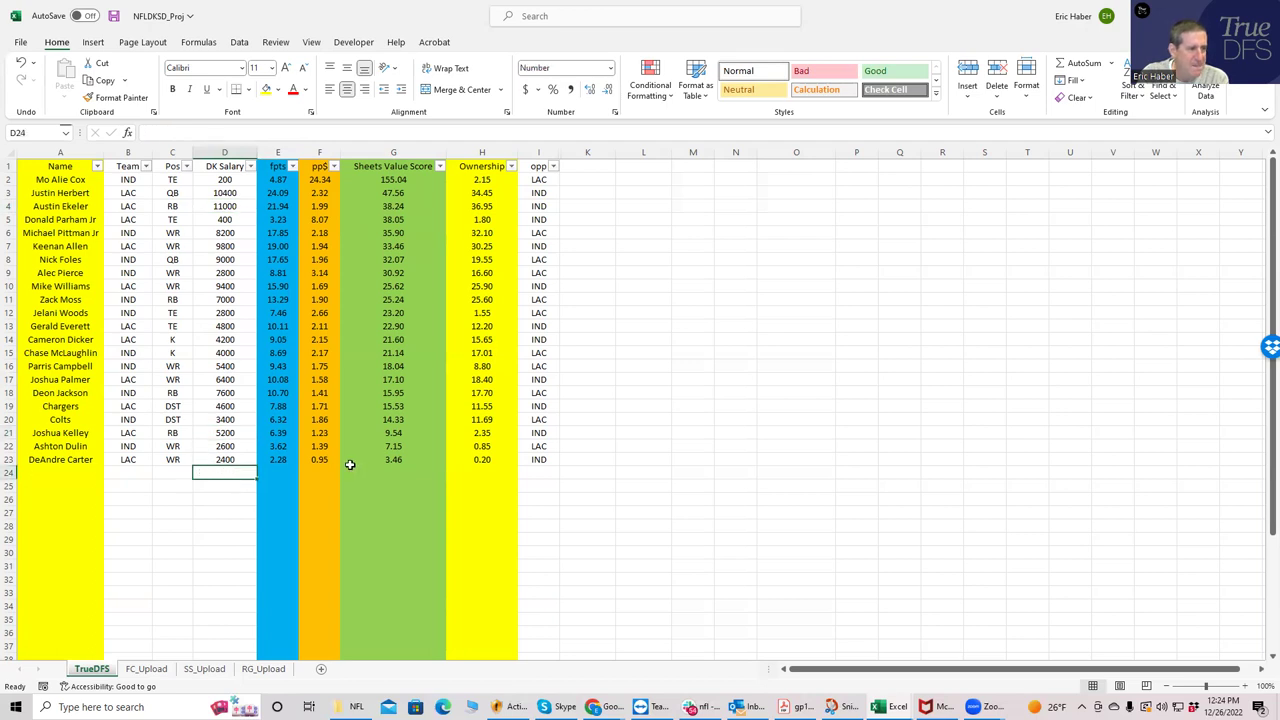
left_click(203, 456)
left_click(400, 456)
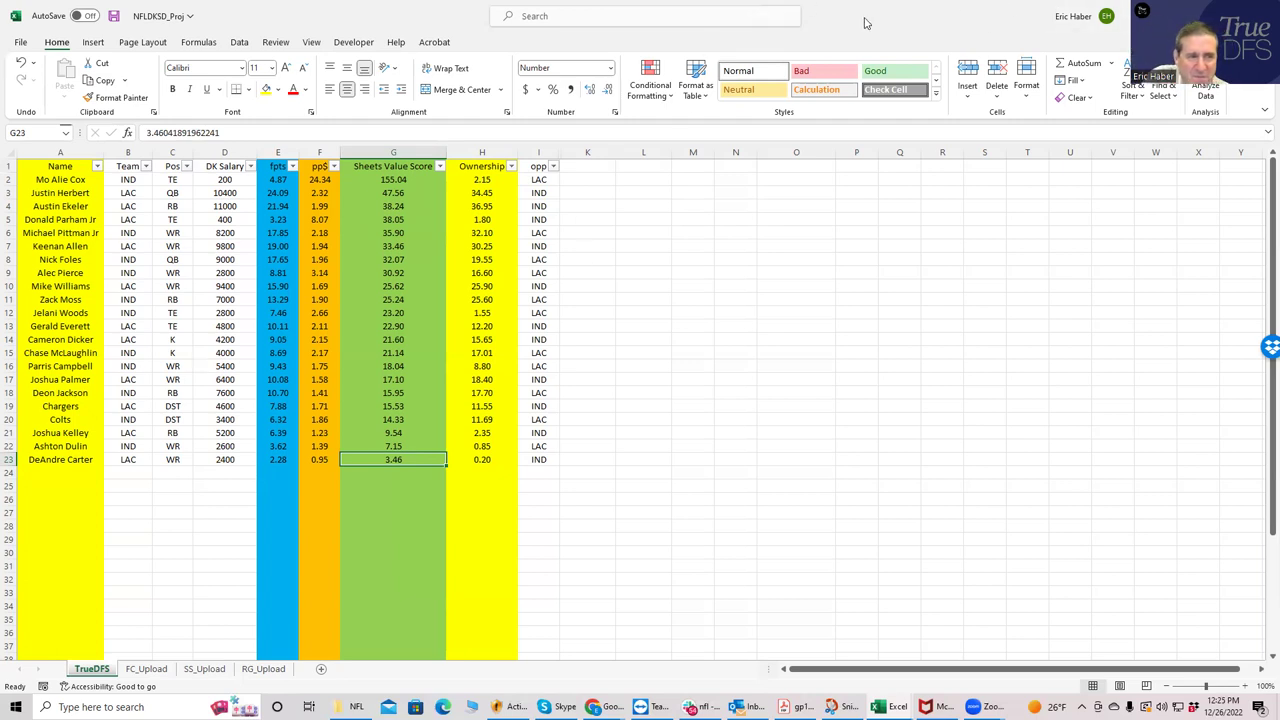
Step: Switch to the DraftKings showdown draft page and limit the player pool to LAC players
key("alt+Tab")
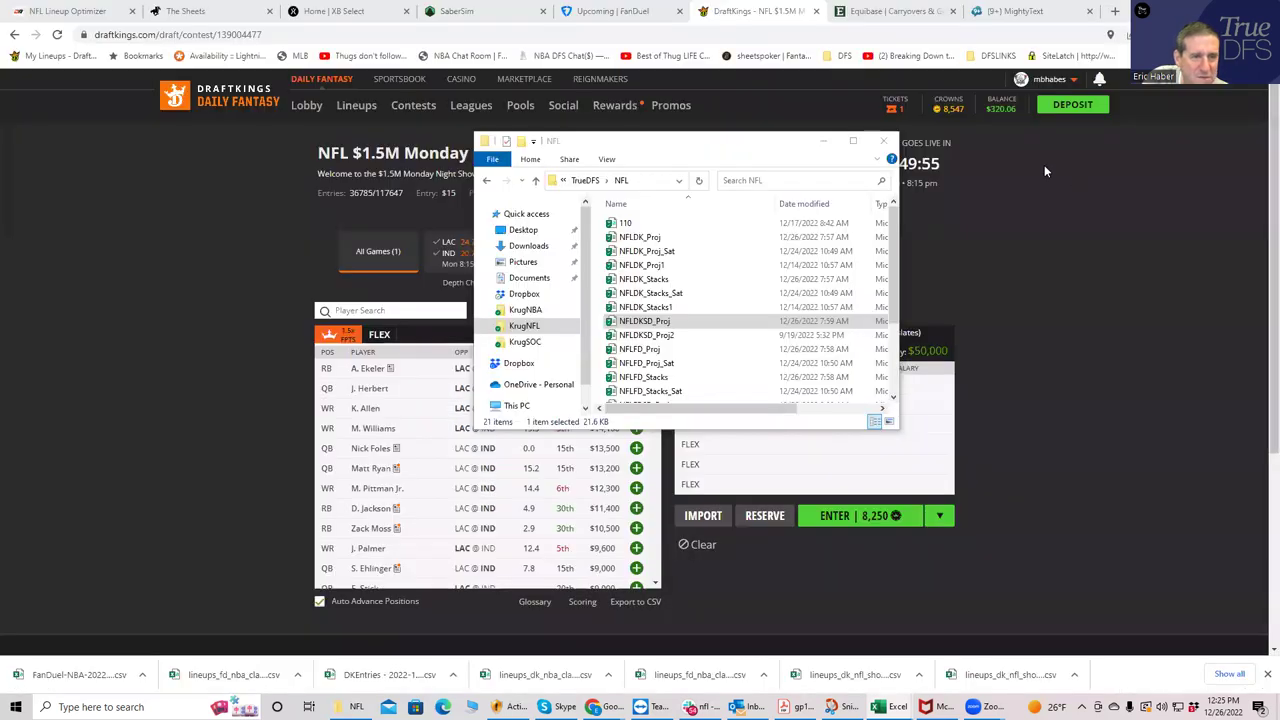
key("Escape")
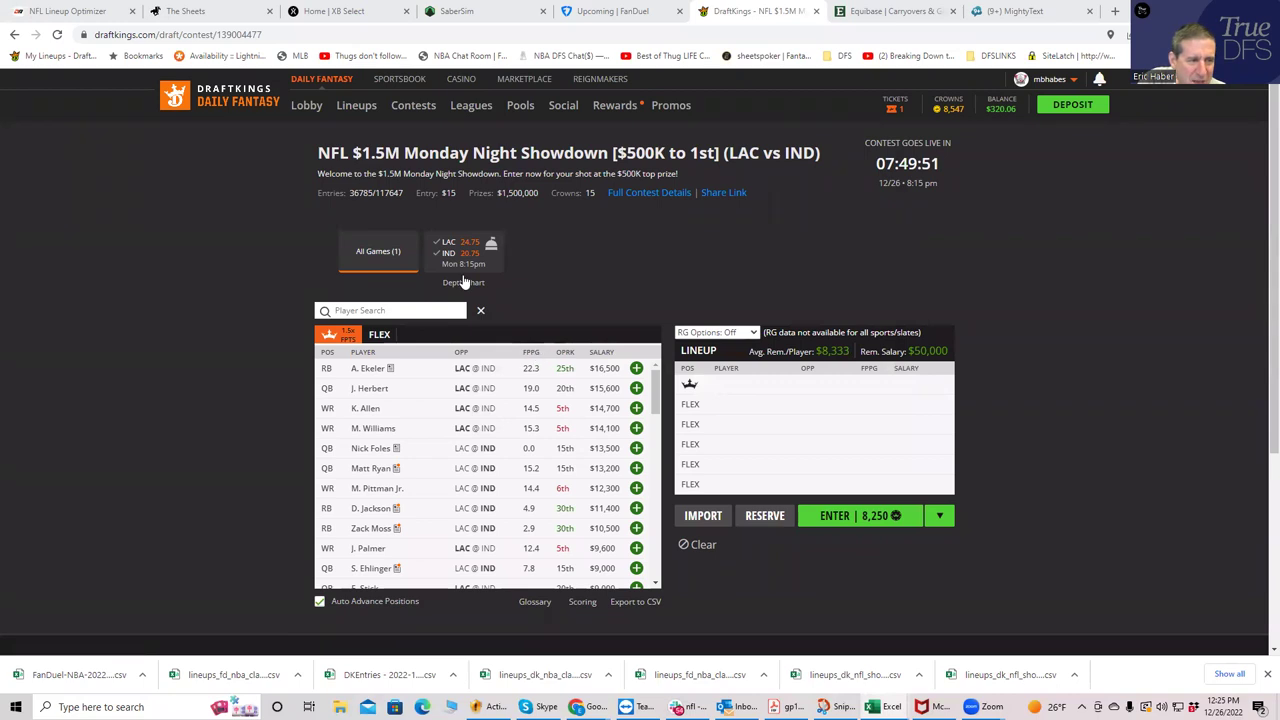
left_click(455, 252)
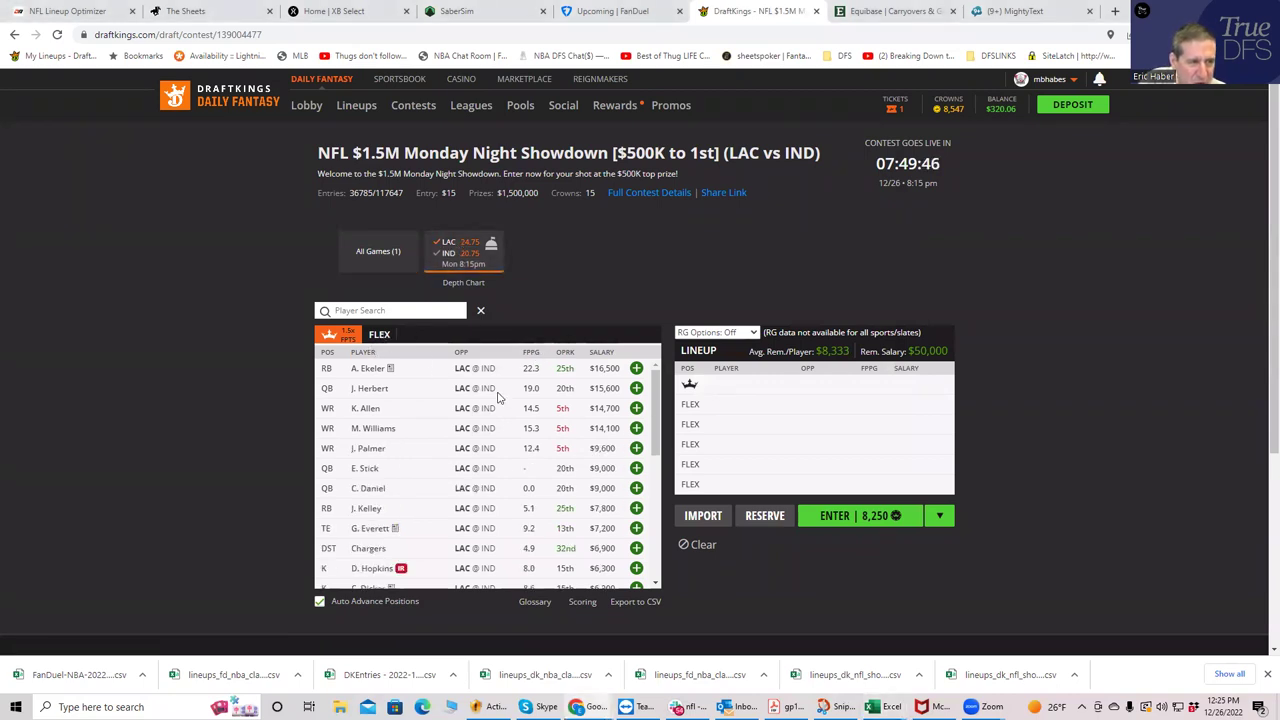
Step: Add M. Williams as captain and A. Ekeler, J. Herbert and K. Allen as FLEX players to the lineup
left_click(636, 428)
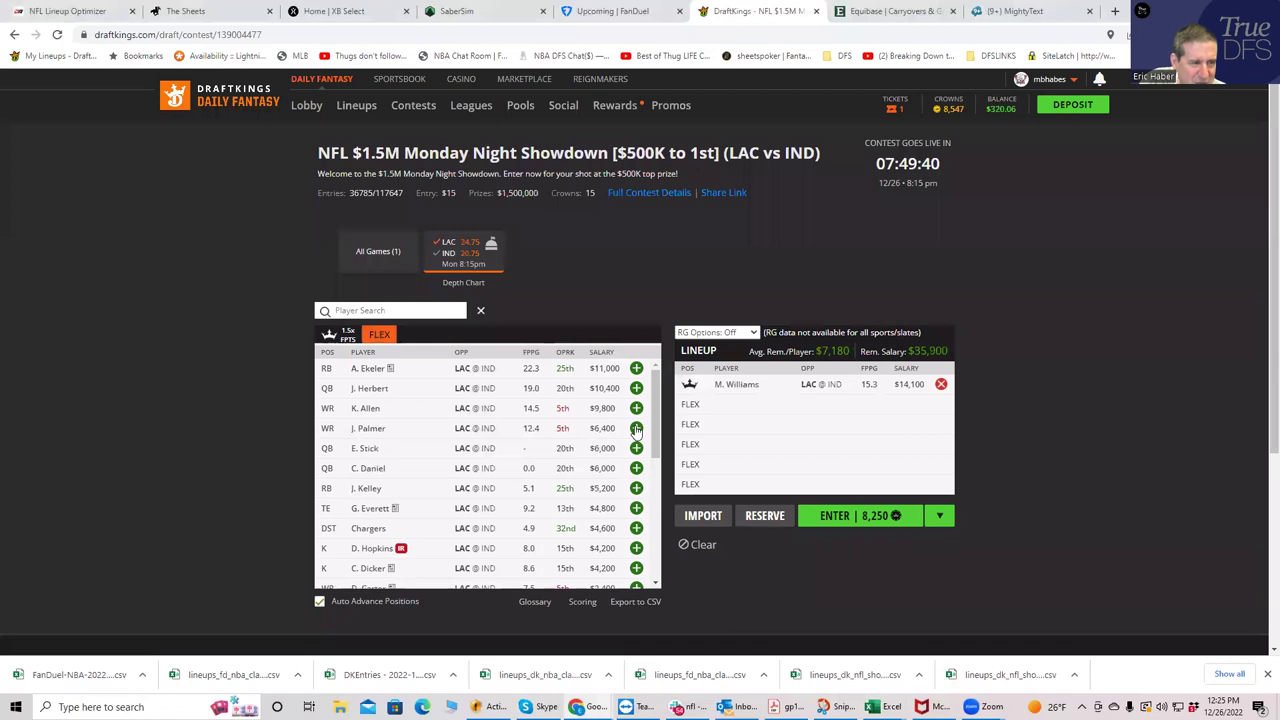
left_click(636, 368)
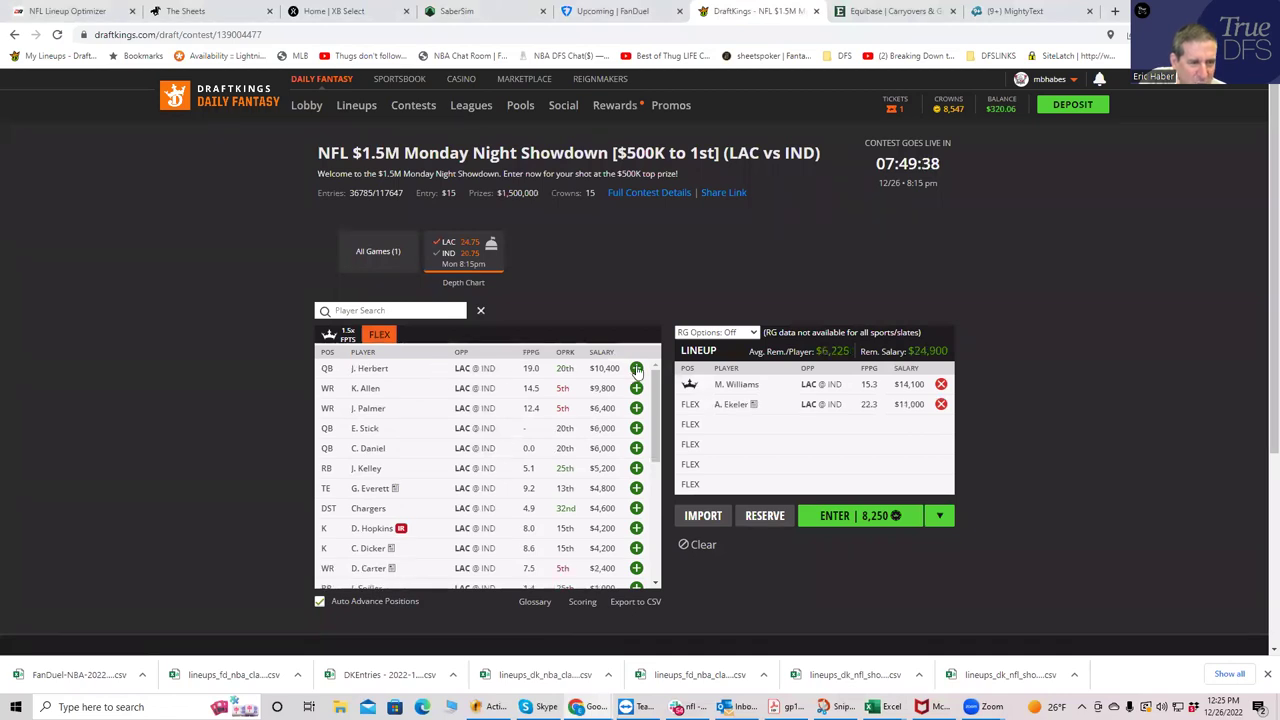
left_click(636, 368)
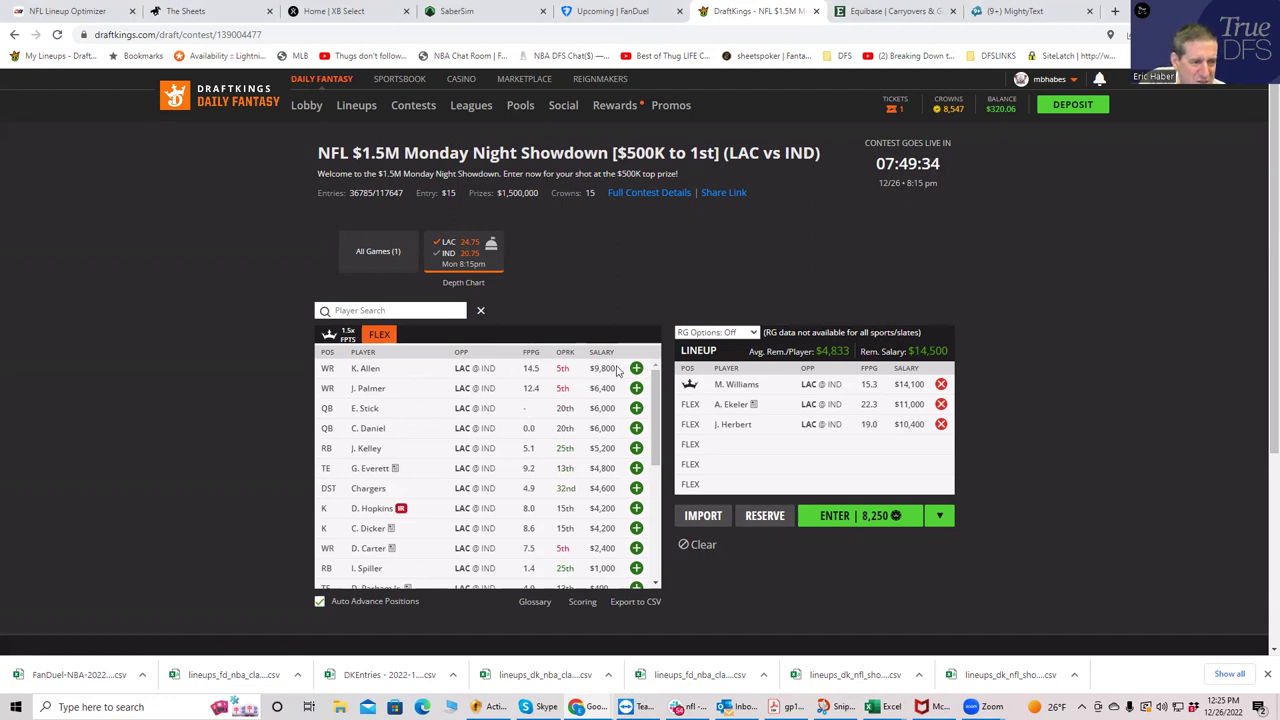
left_click(636, 368)
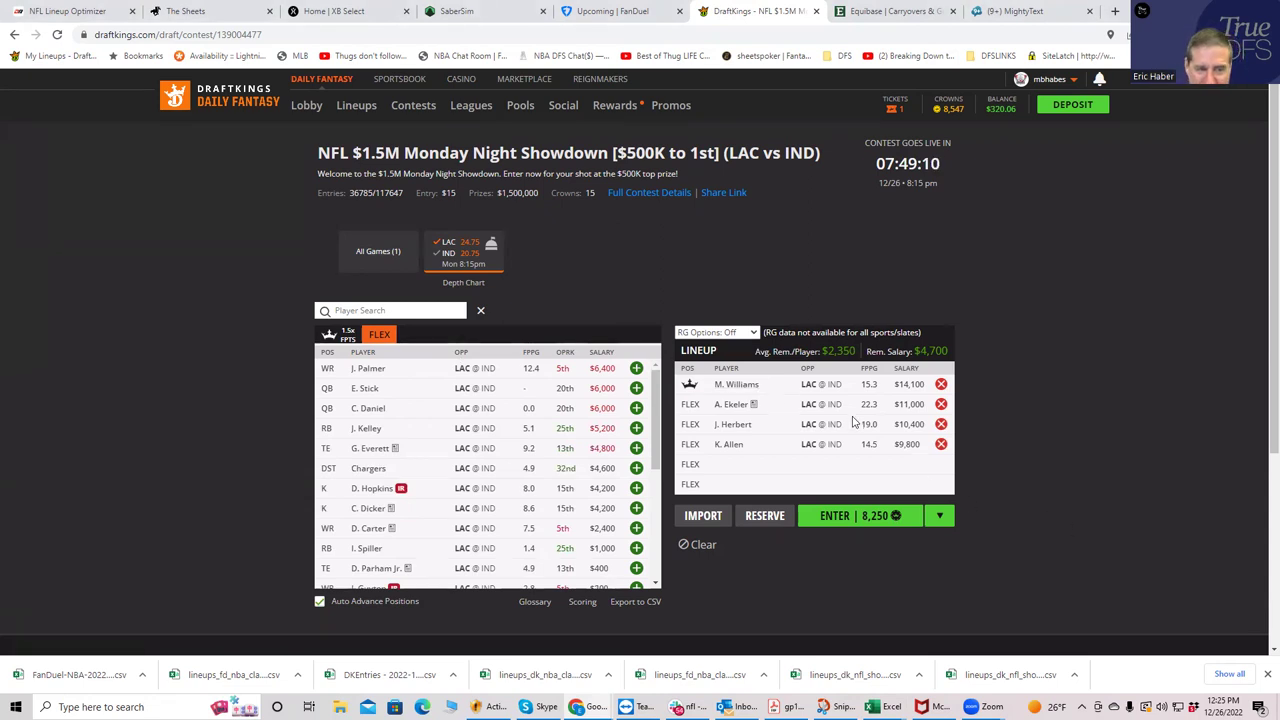
Step: Swap the roles of M. Williams and K. Allen, making Allen the captain and Williams a FLEX player
left_click(941, 384)
left_click(941, 444)
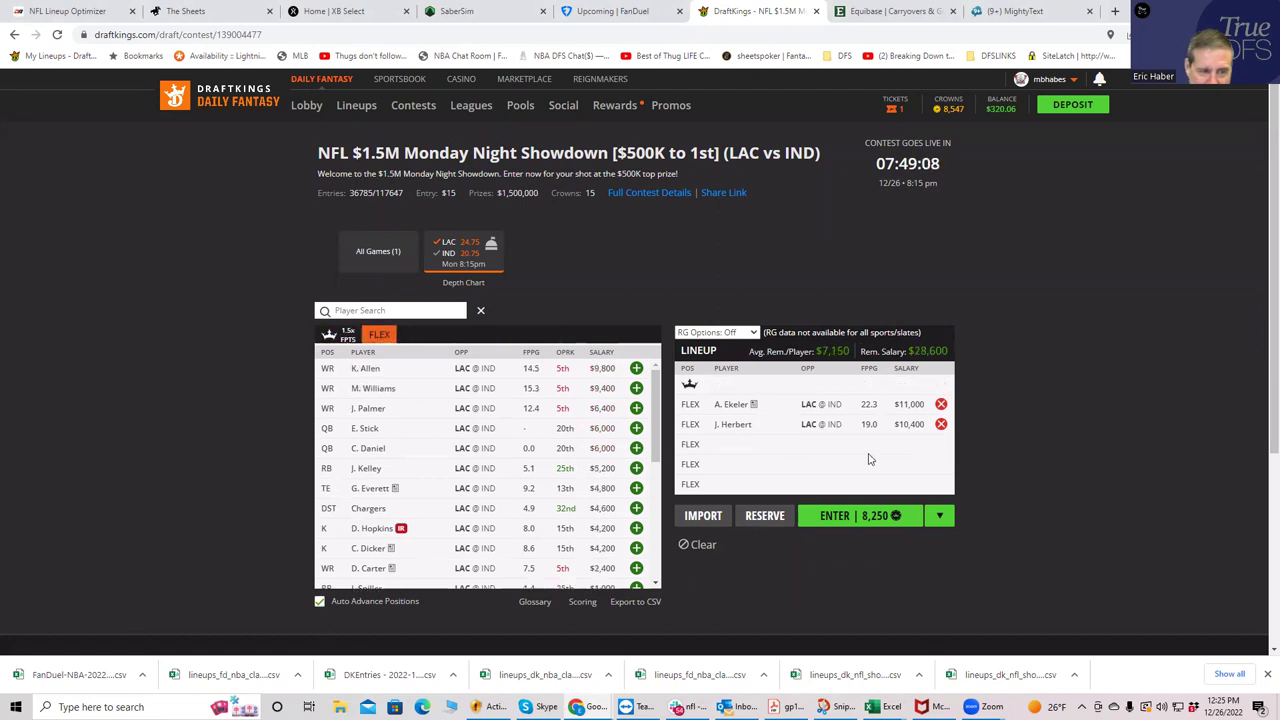
left_click(343, 336)
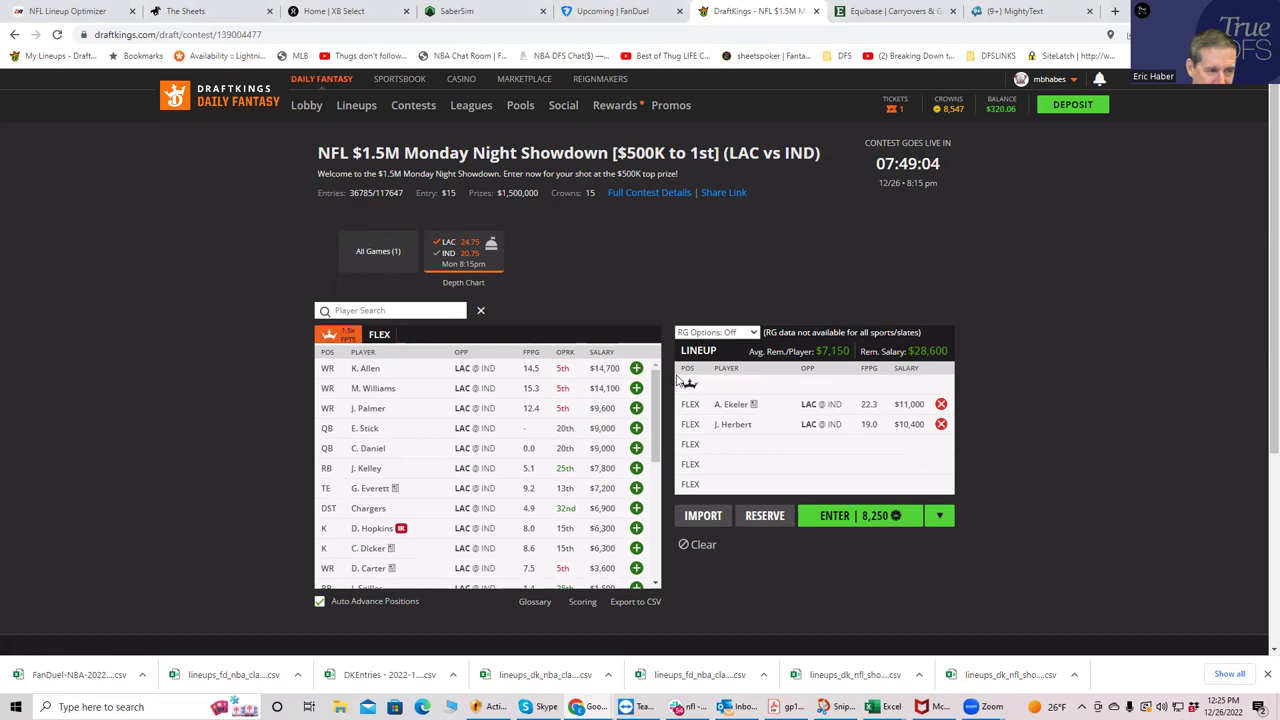
left_click(636, 368)
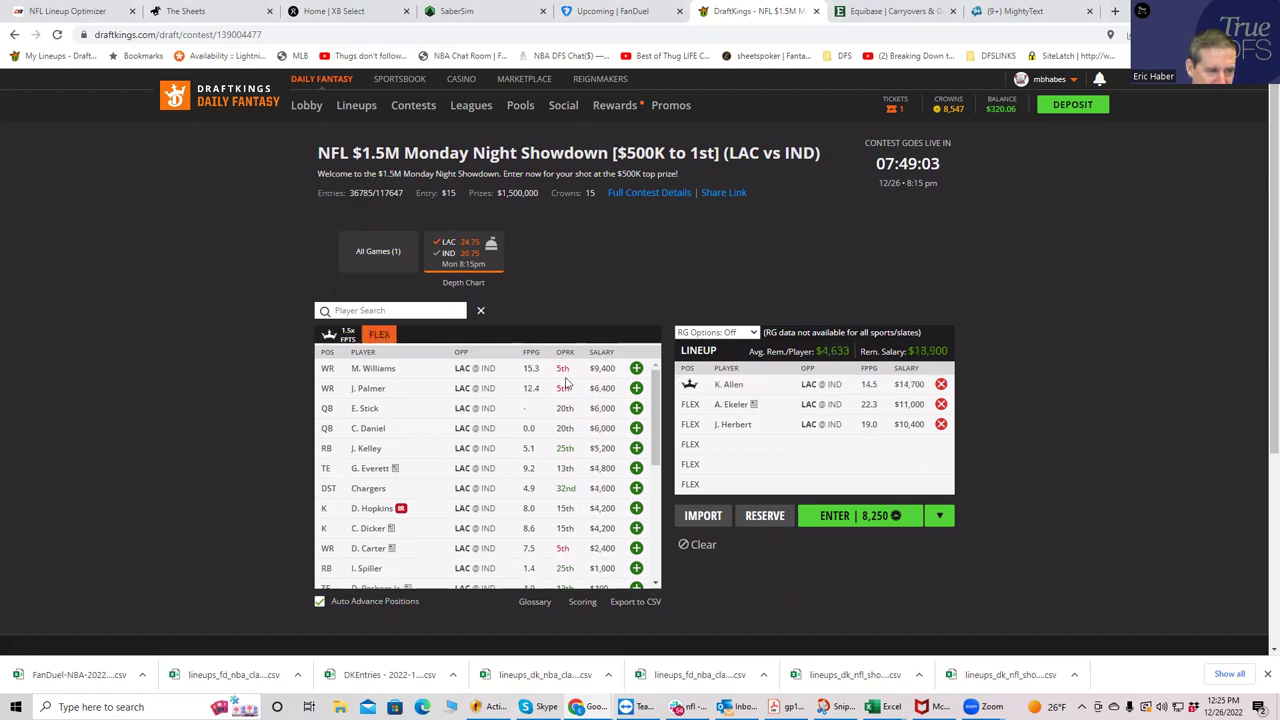
left_click(636, 368)
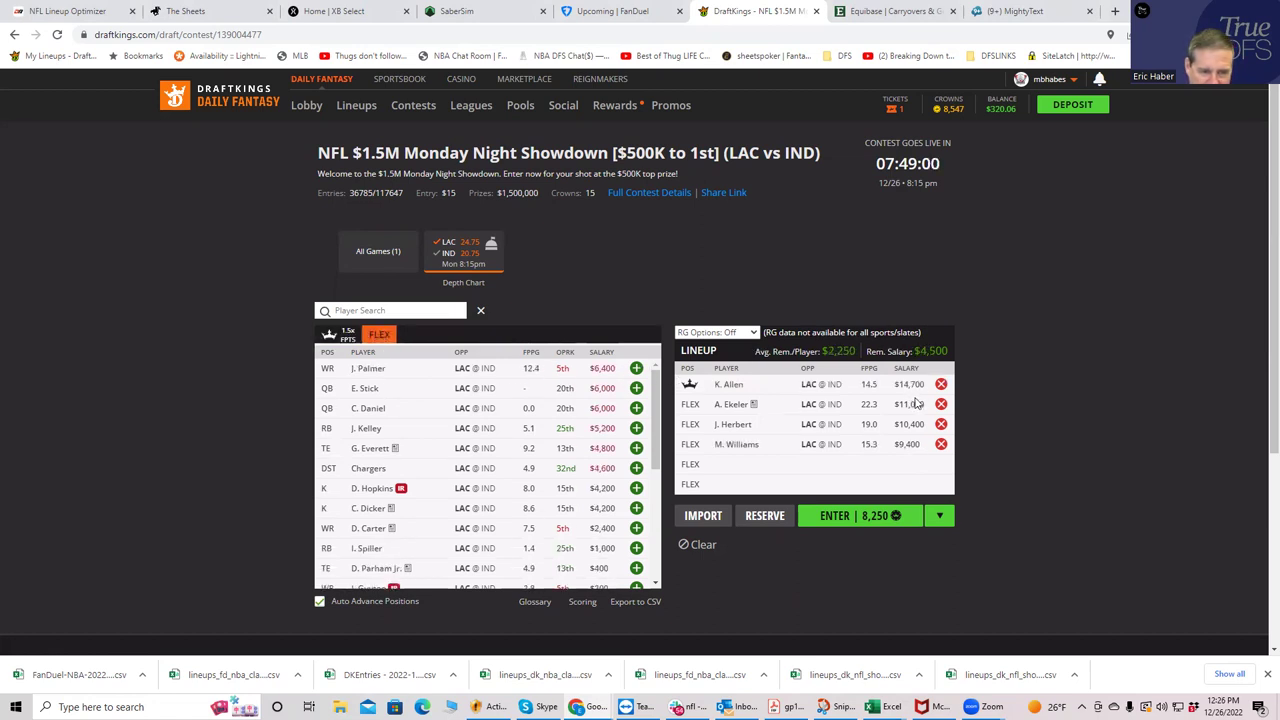
Step: Swap the roles of K. Allen and A. Ekeler, making Ekeler the captain and Allen a FLEX player
left_click(941, 404)
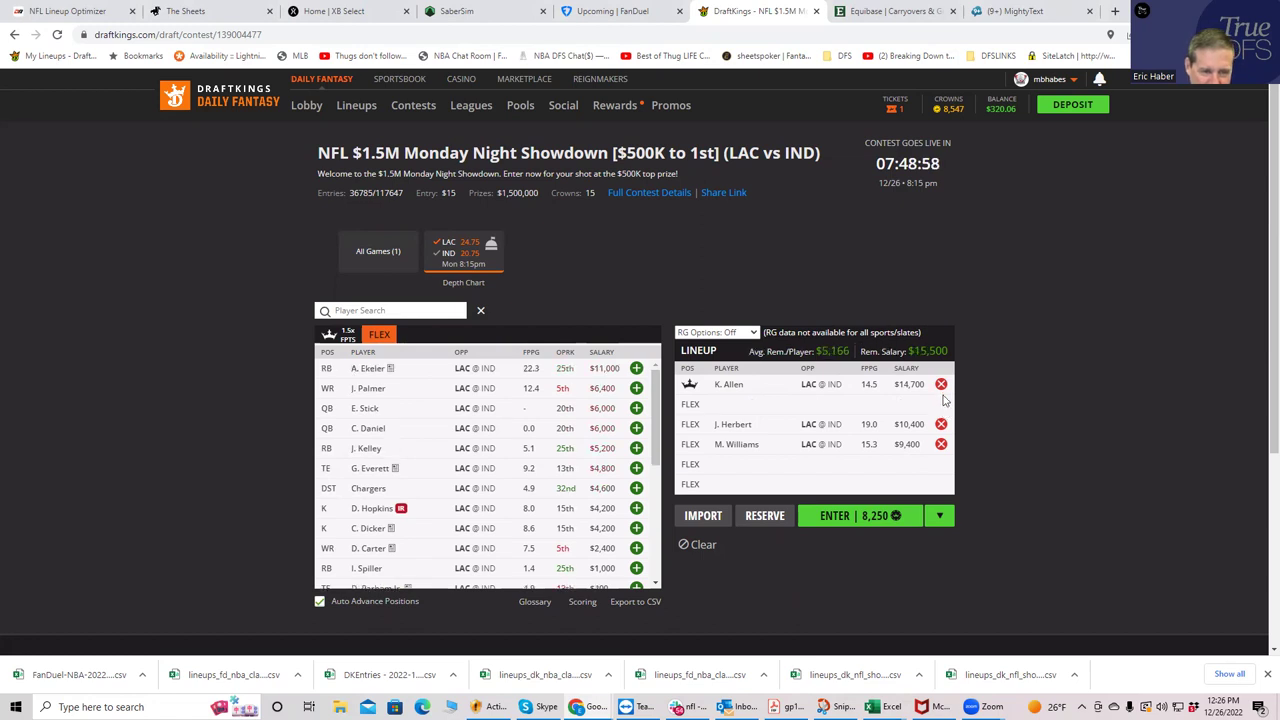
left_click(941, 384)
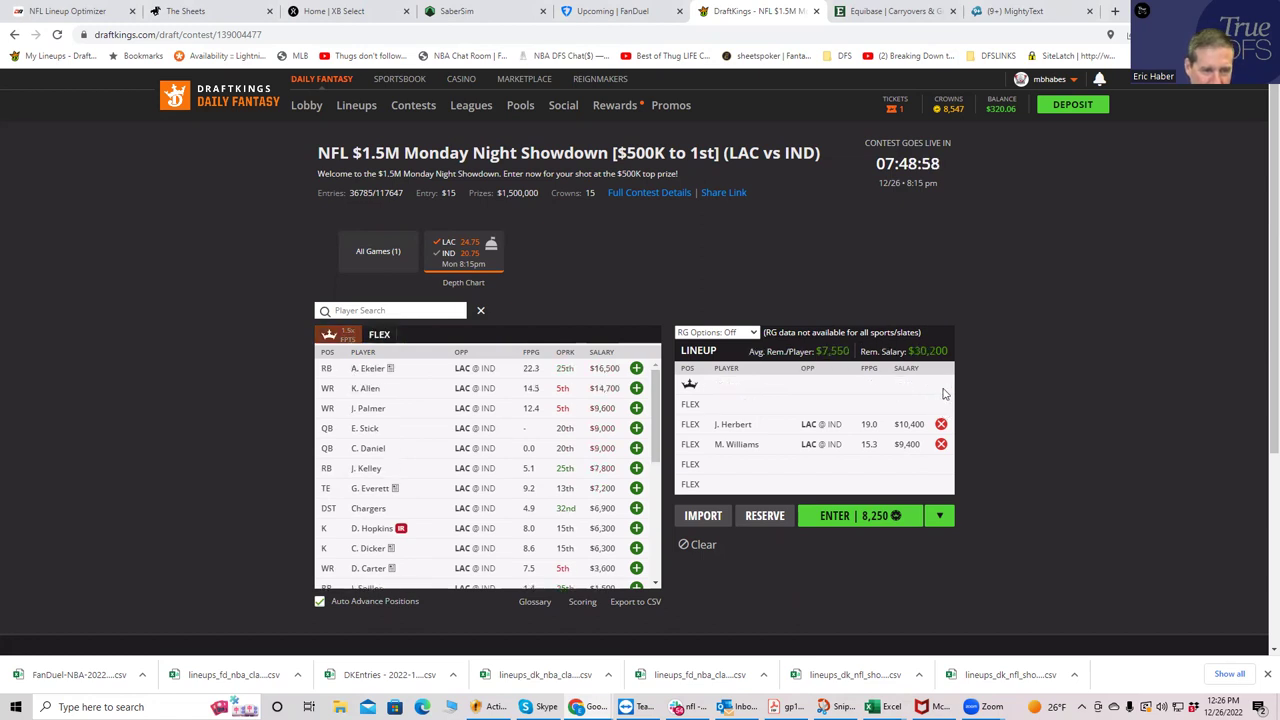
left_click(636, 368)
left_click(636, 369)
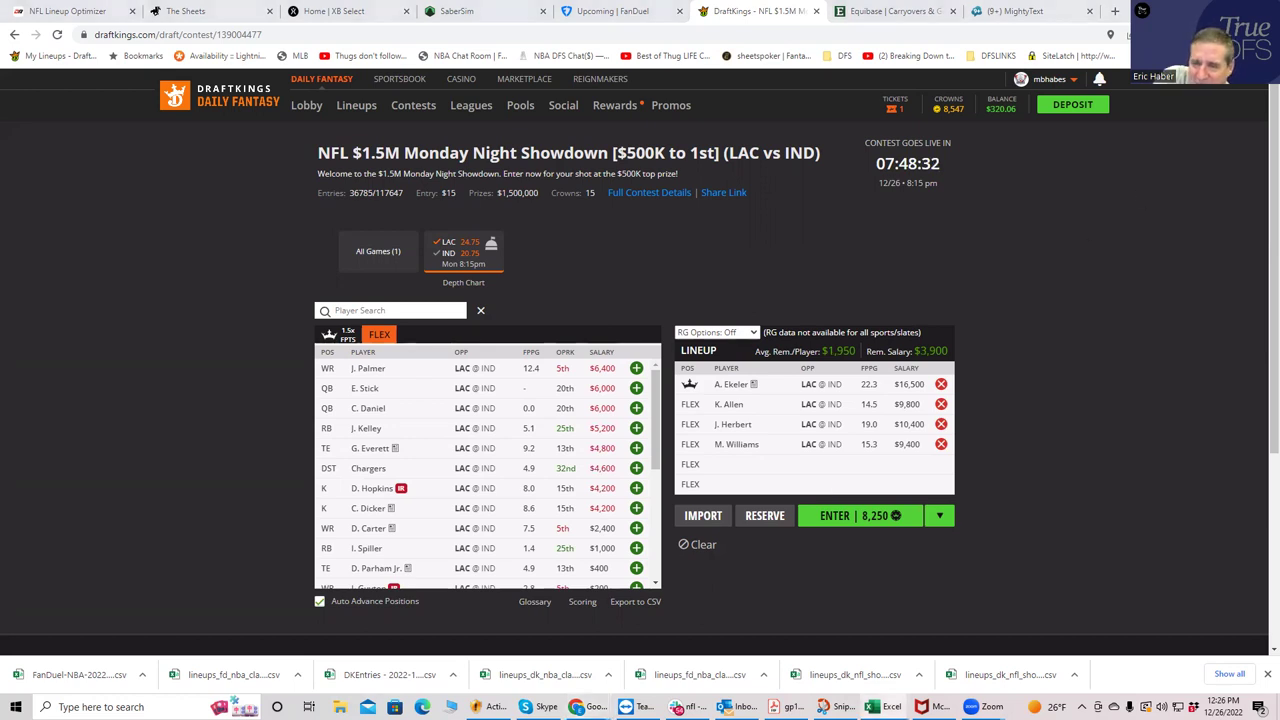
Step: Switch to the NFLDKSD_Proj workbook in Excel, maximize it and check the DK salaries of Austin Ekeler and Mo Alie Cox
key("alt+Tab")
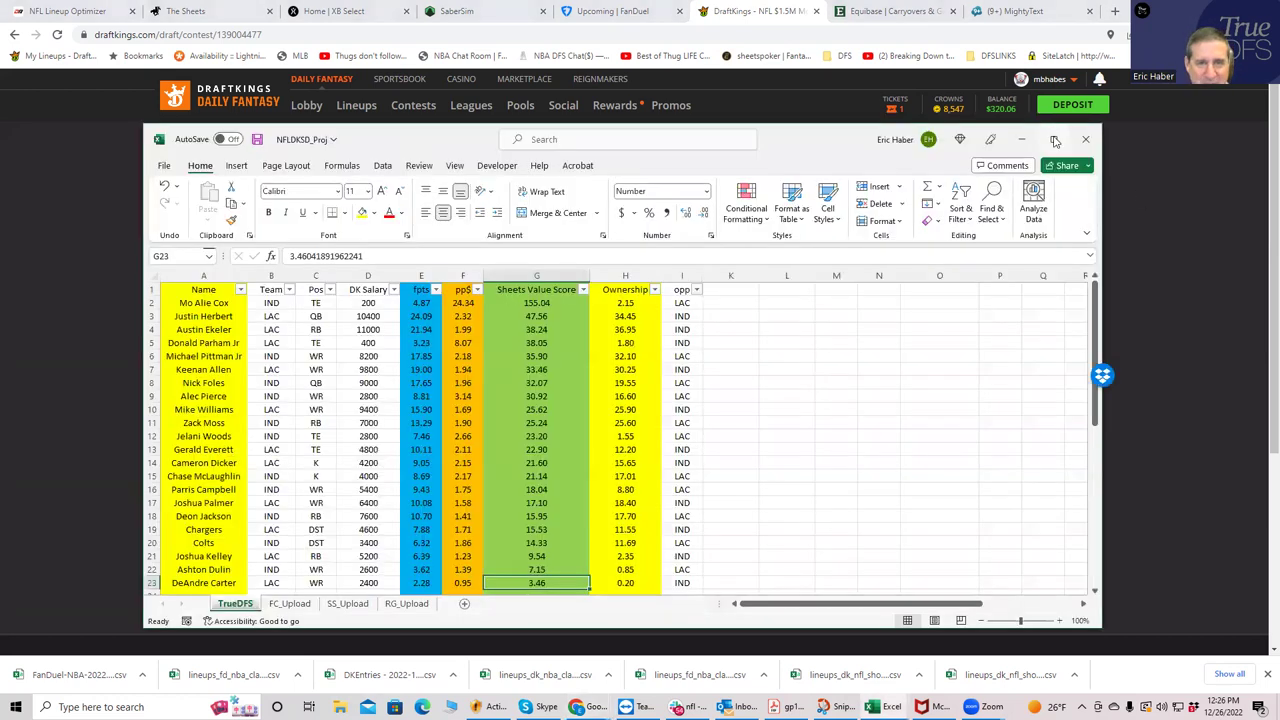
key("super+Up")
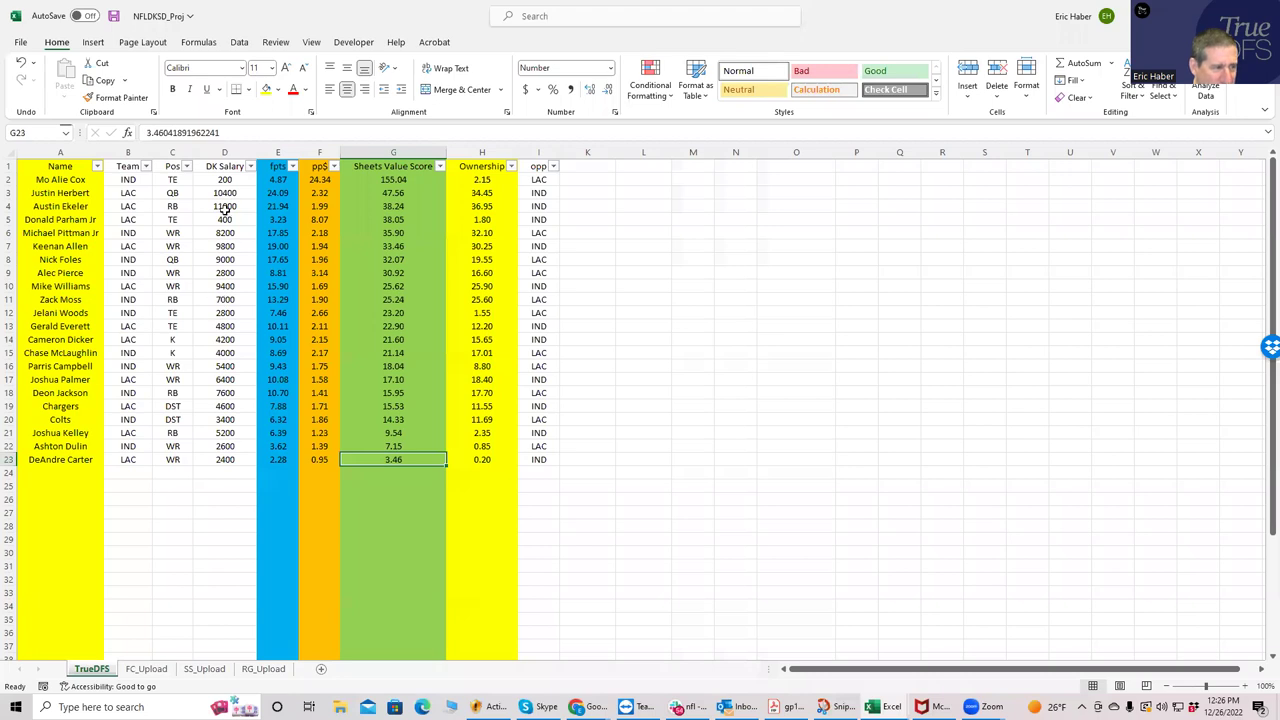
left_click(225, 206)
left_click(224, 179)
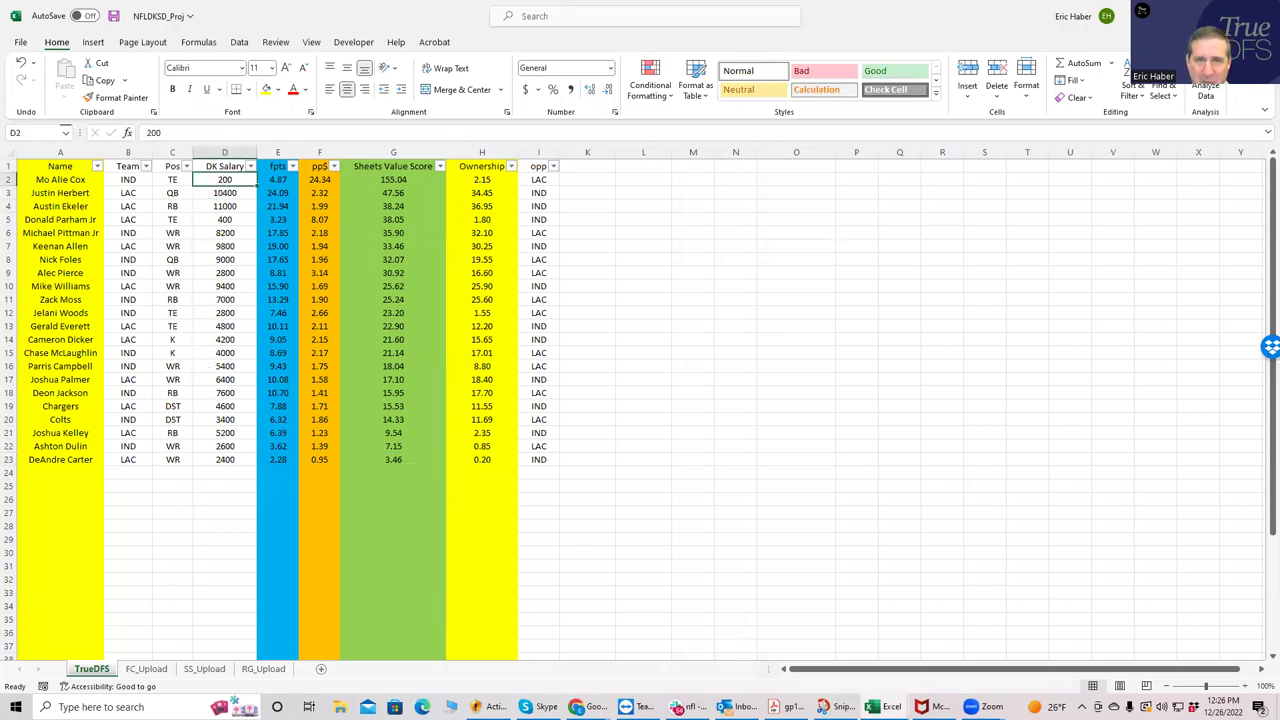
Step: Switch to the DraftKings draft page and look through the cheaper FLEX players of both LAC and IND
key("alt+Tab")
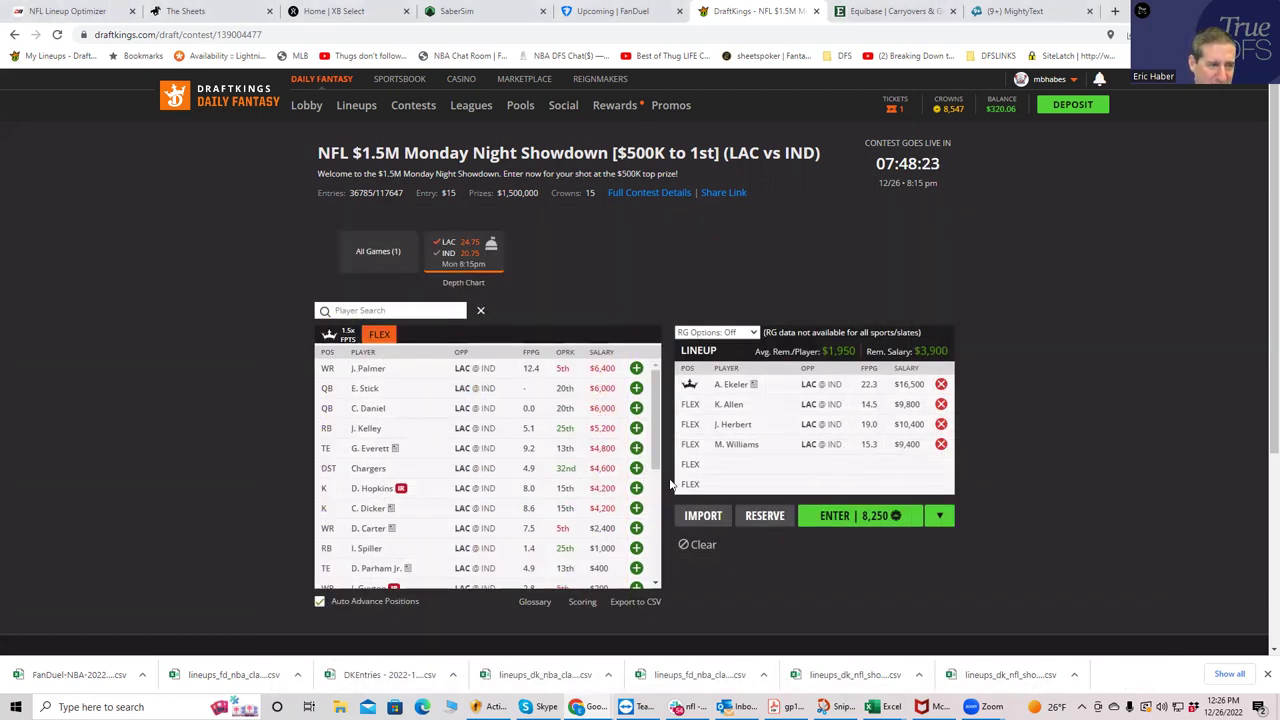
left_click(447, 247)
left_click(447, 247)
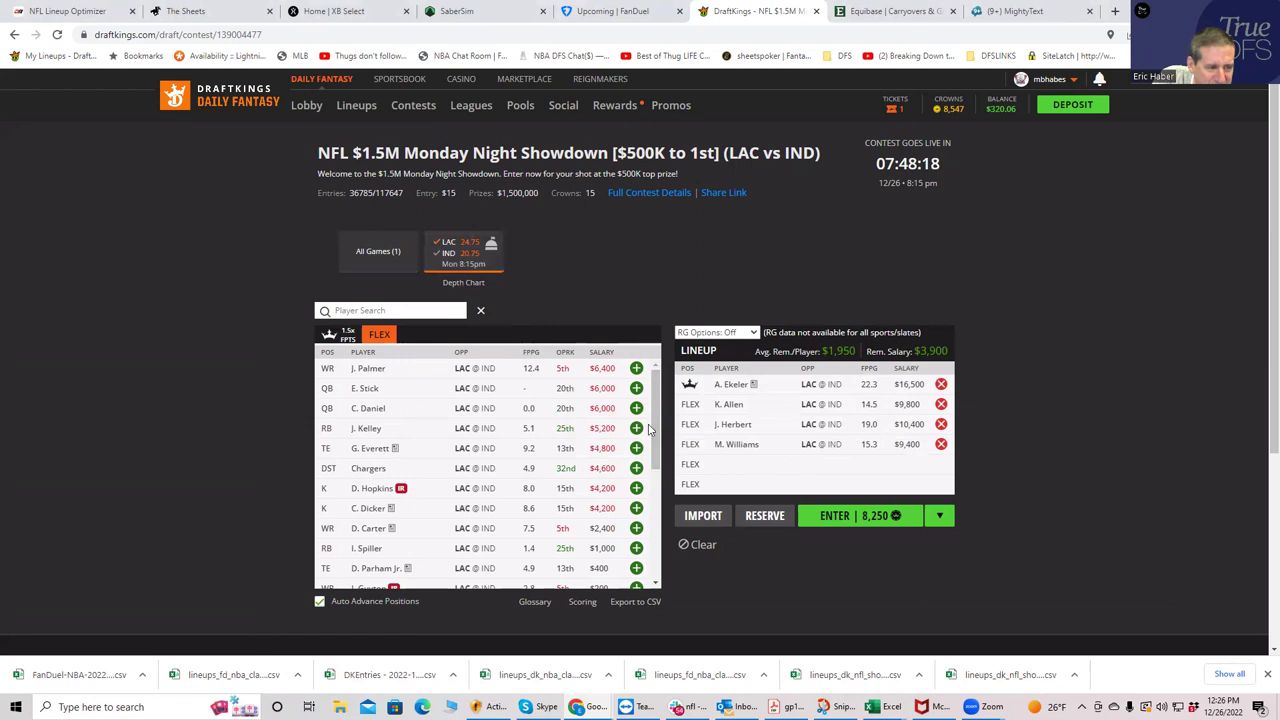
left_click_drag(656, 428, 657, 433)
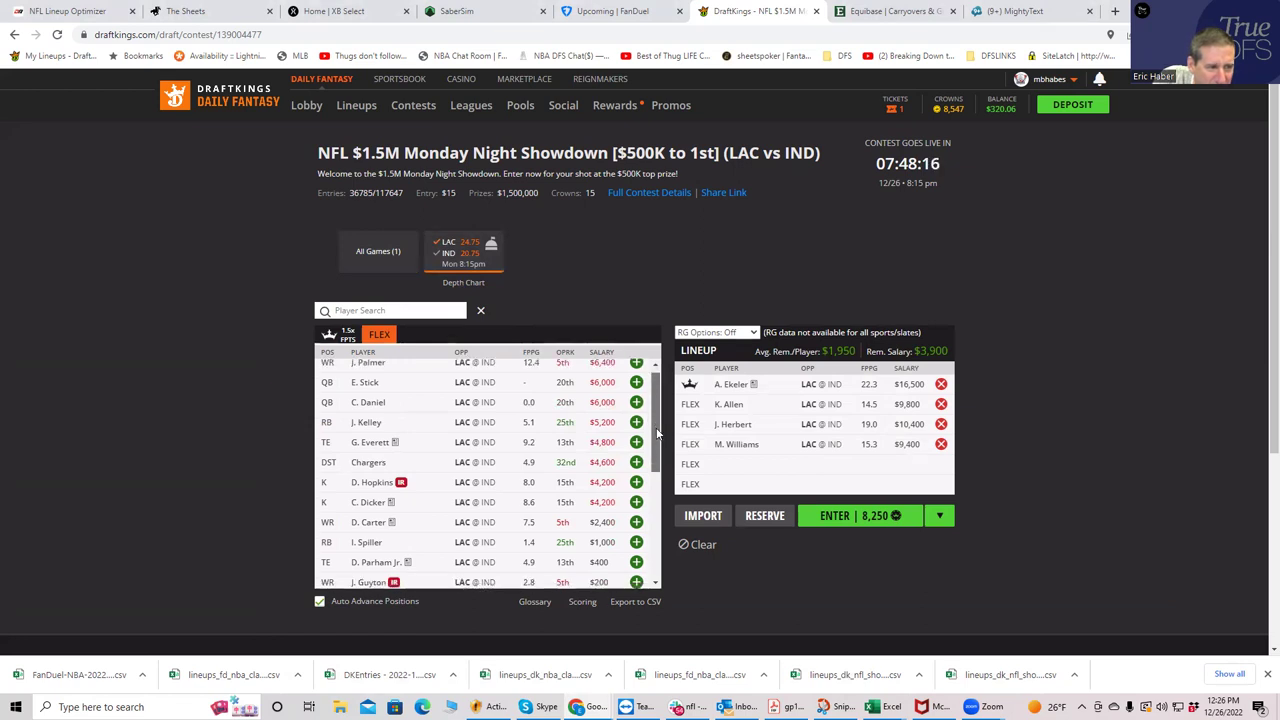
left_click(457, 255)
left_click_drag(655, 395, 652, 442)
scroll(651, 442, "down", 1)
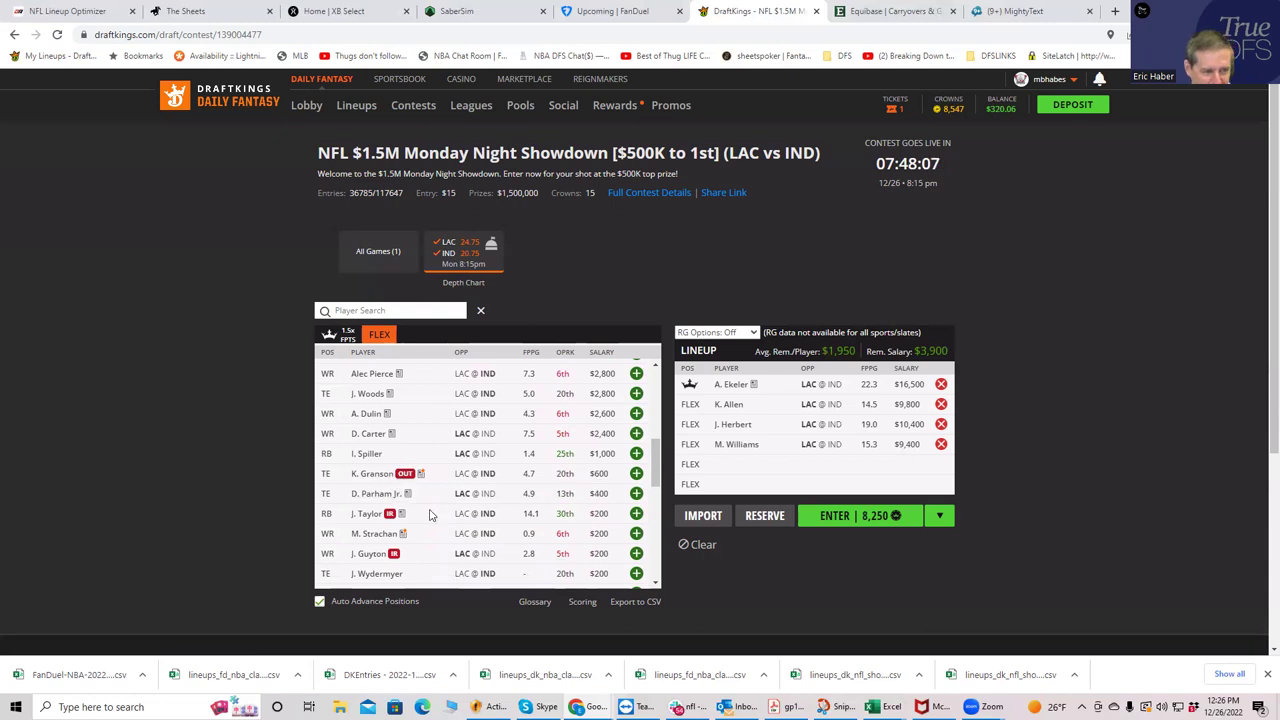
Step: Review Isaiah Spiller's game log, leaving him undrafted
left_click(365, 455)
left_click(558, 292)
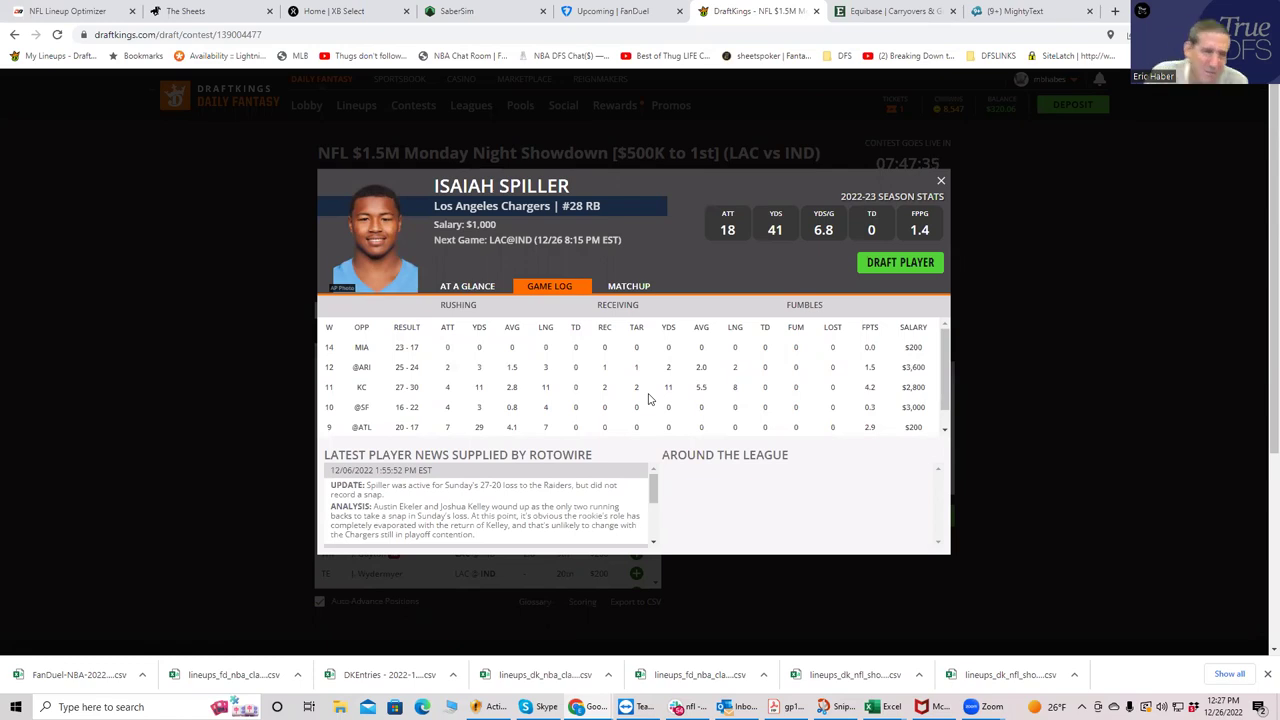
left_click(940, 181)
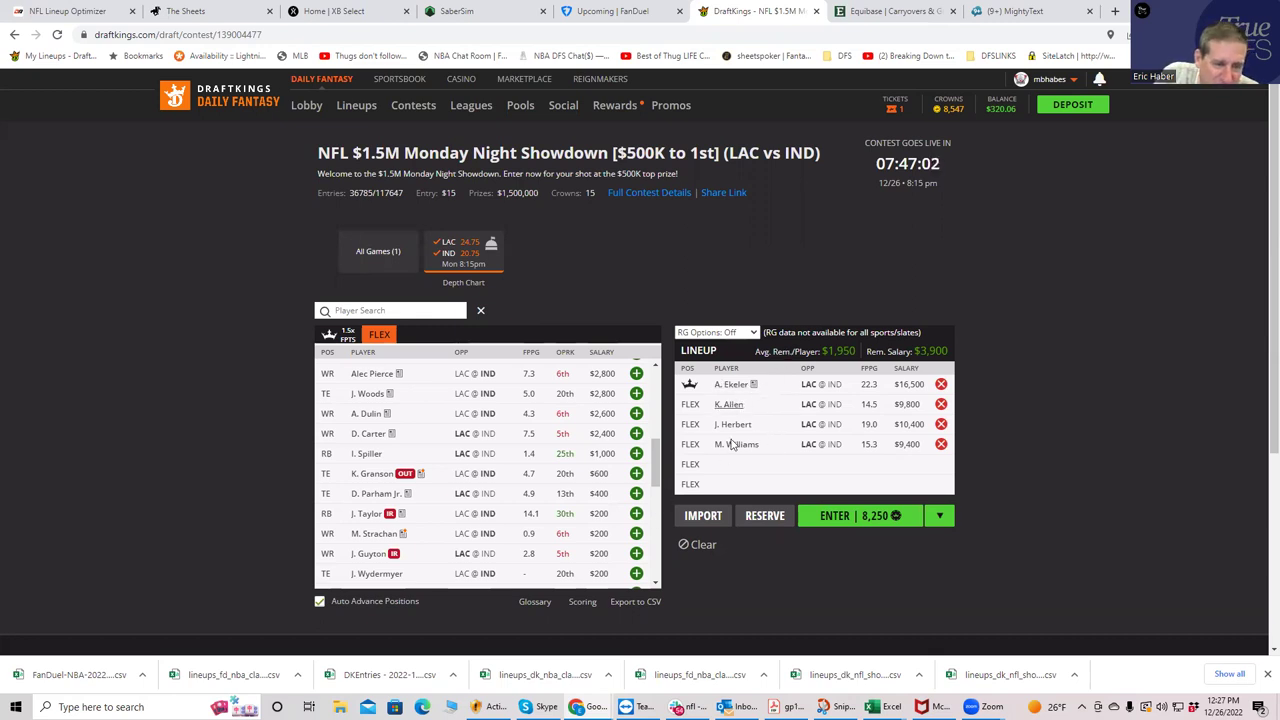
Step: Remove M. Williams, J. Herbert, K. Allen and captain A. Ekeler from the lineup
left_click(940, 444)
left_click(940, 424)
left_click(940, 404)
left_click(941, 385)
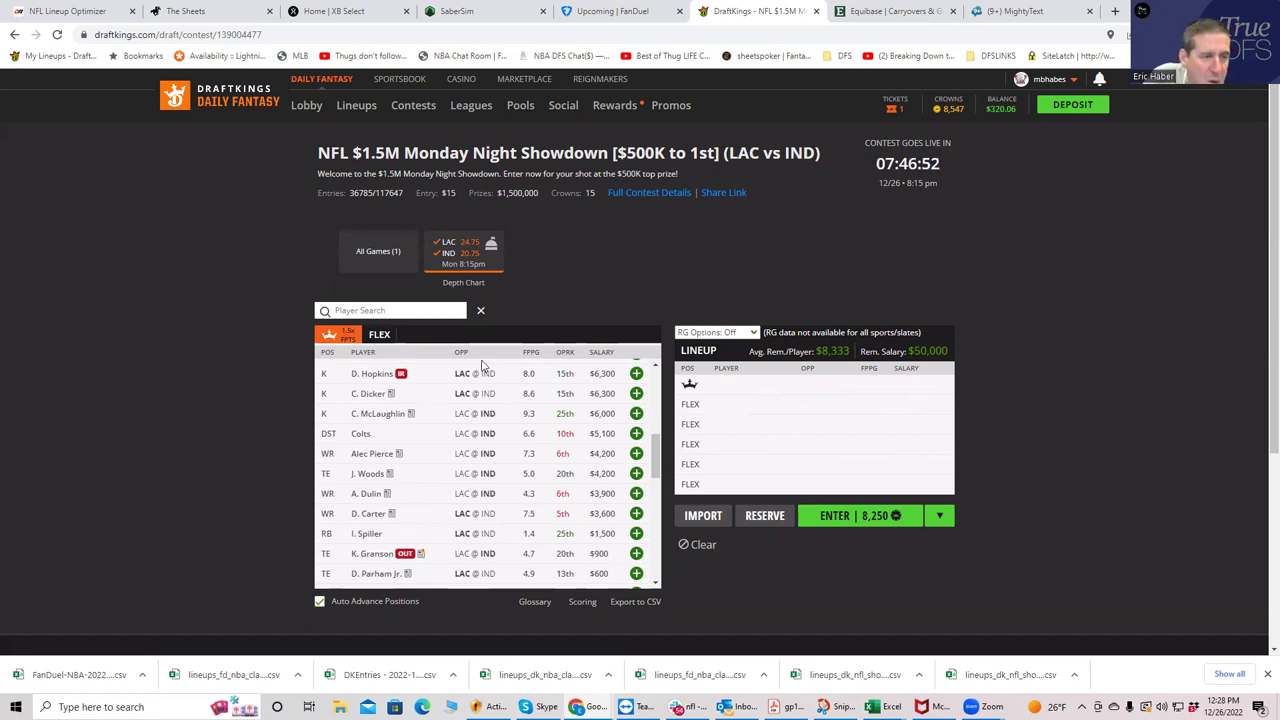
Step: Limit the player pool to IND and add M. Pittman Jr. as captain and Nick Foles as a FLEX player
left_click(450, 247)
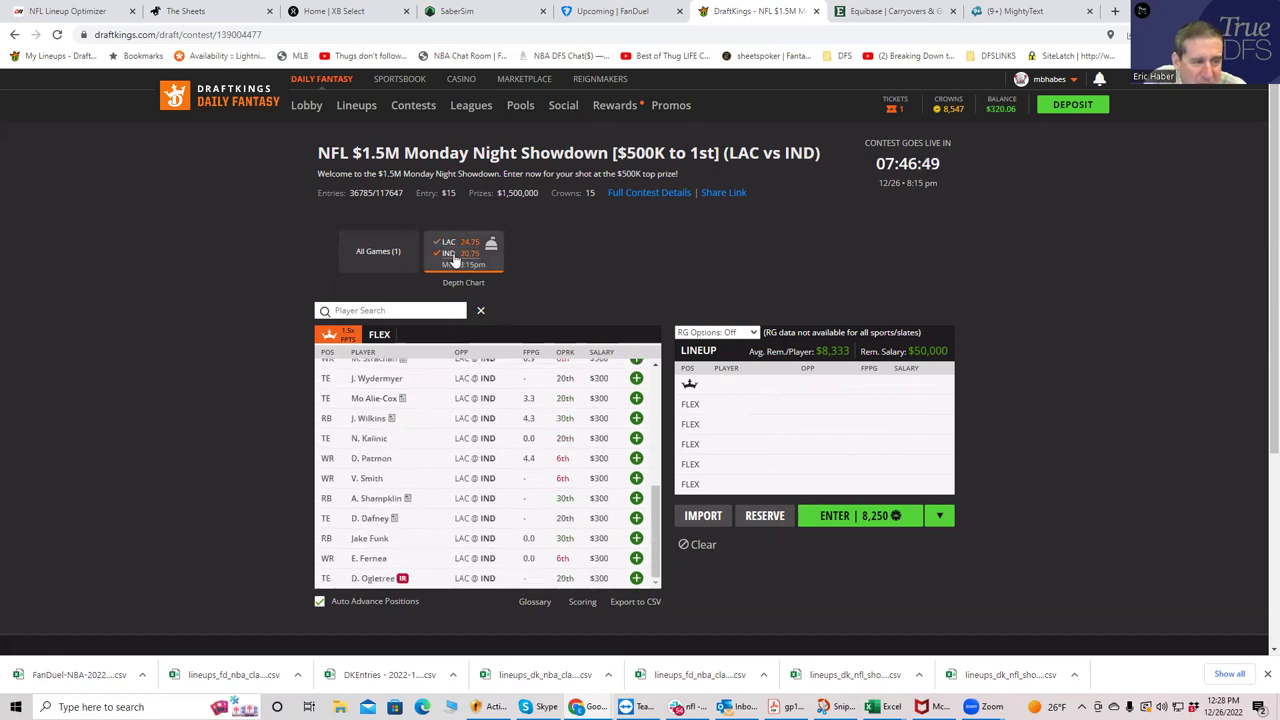
left_click_drag(656, 512, 676, 343)
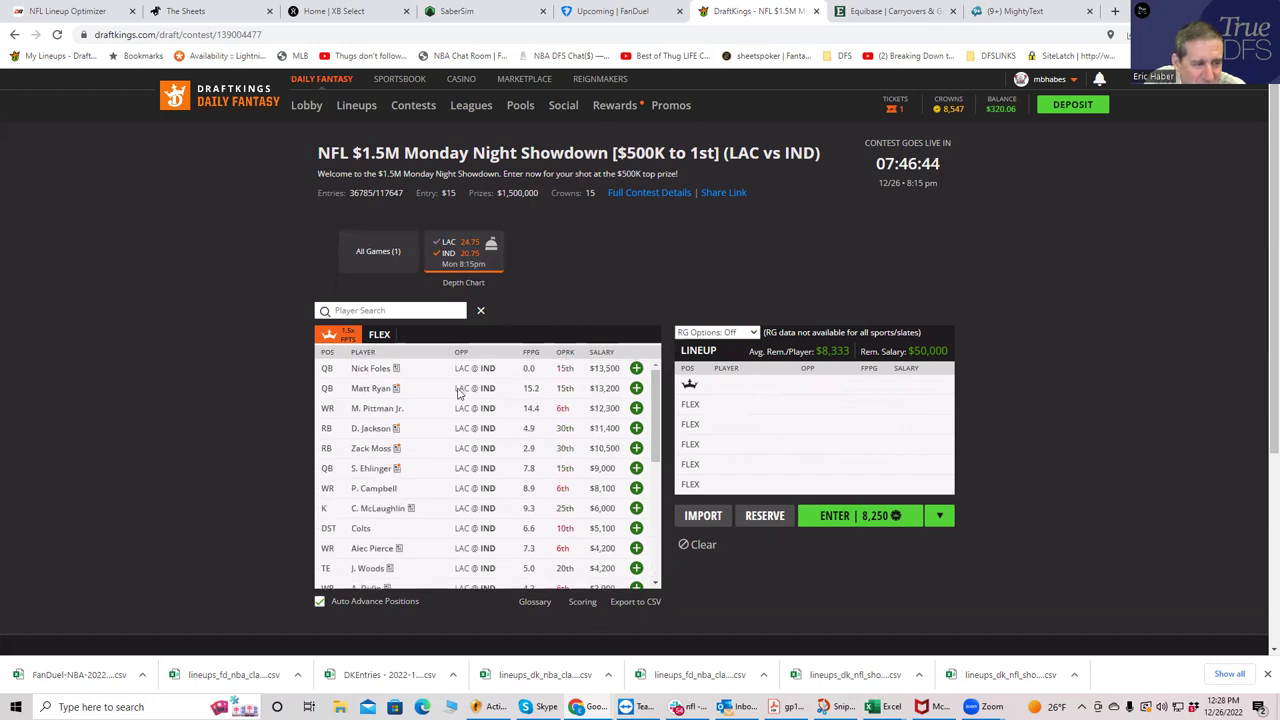
left_click(636, 408)
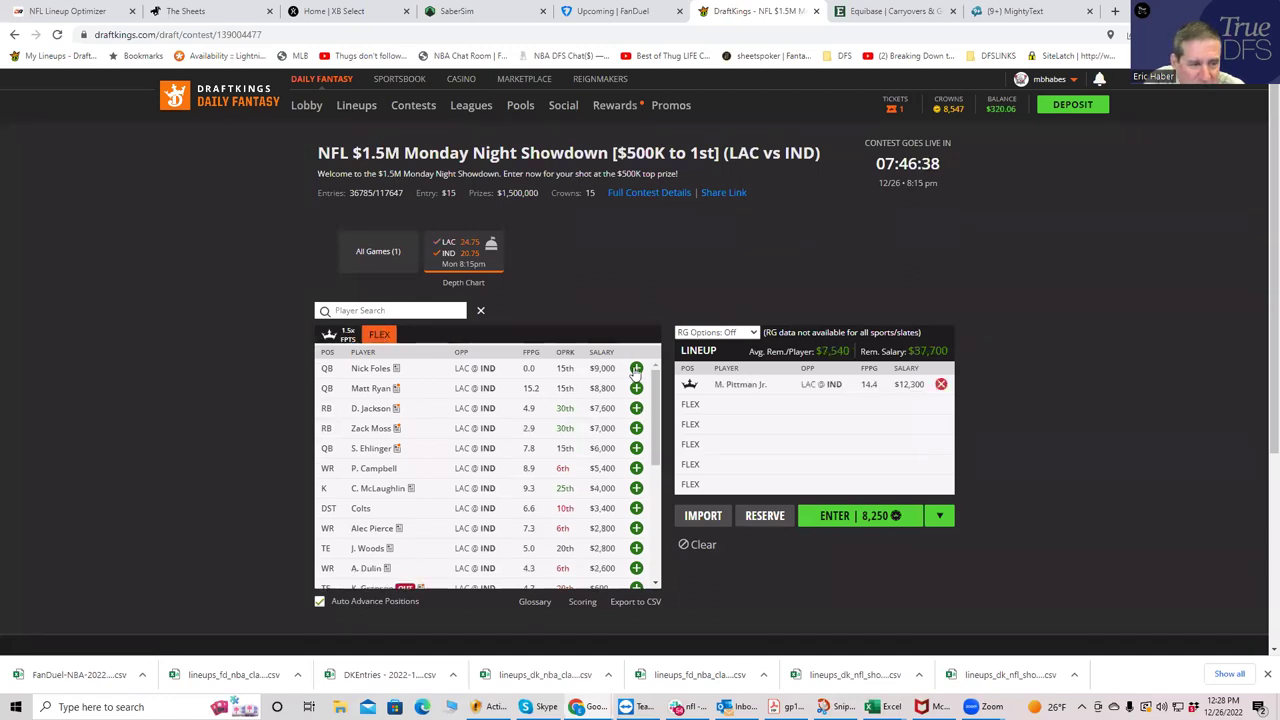
left_click(636, 368)
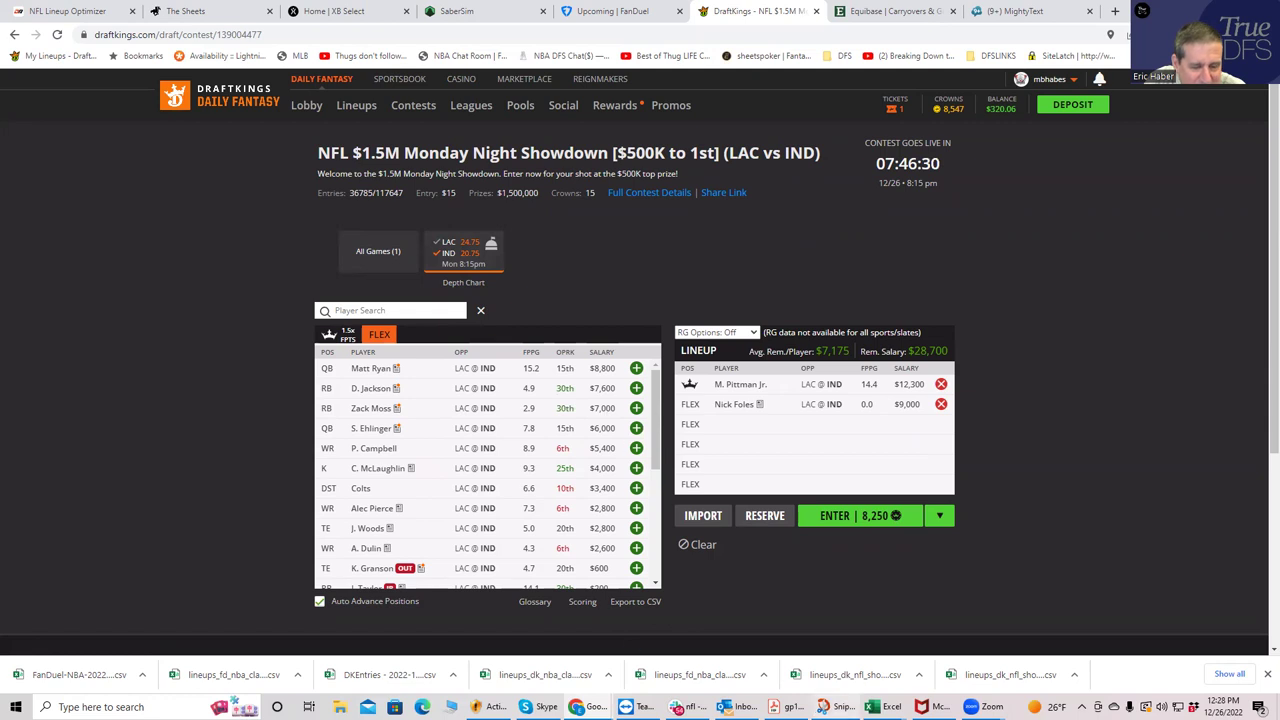
Step: Switch to the NFLDKSD_Proj workbook in Excel and sort the projections by fpts from largest to smallest
mouse_move(880, 706)
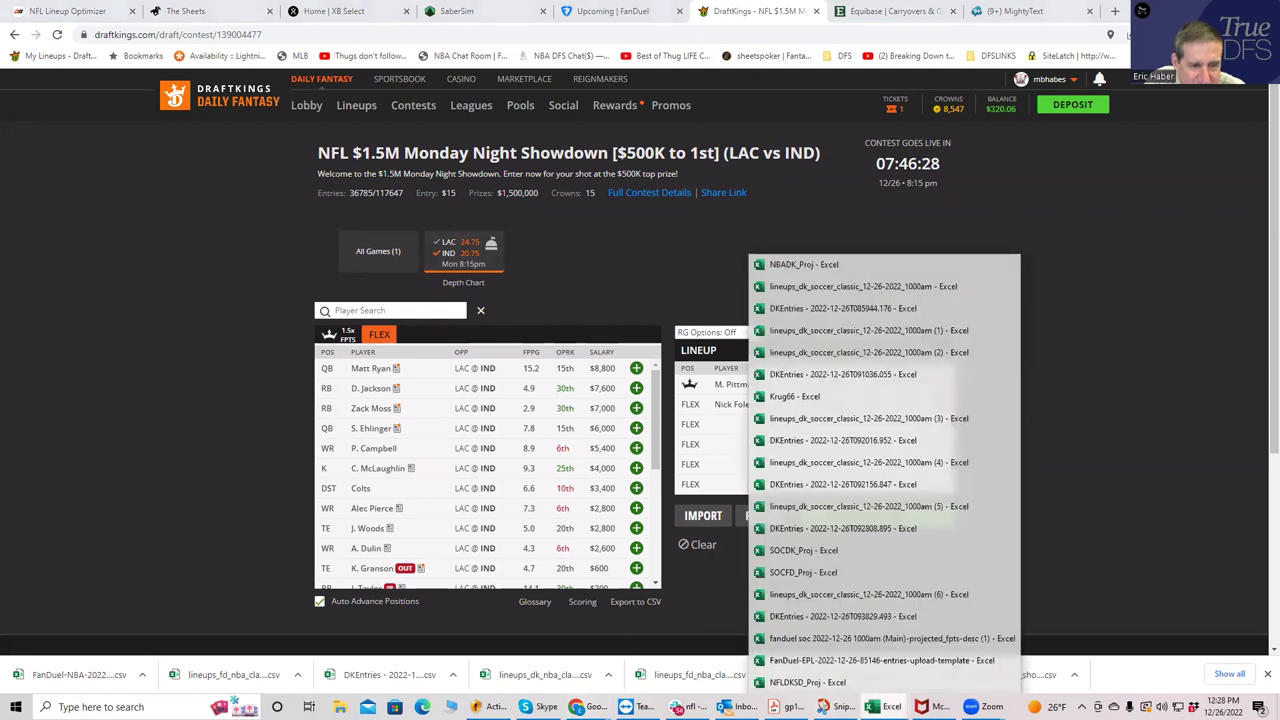
left_click(820, 682)
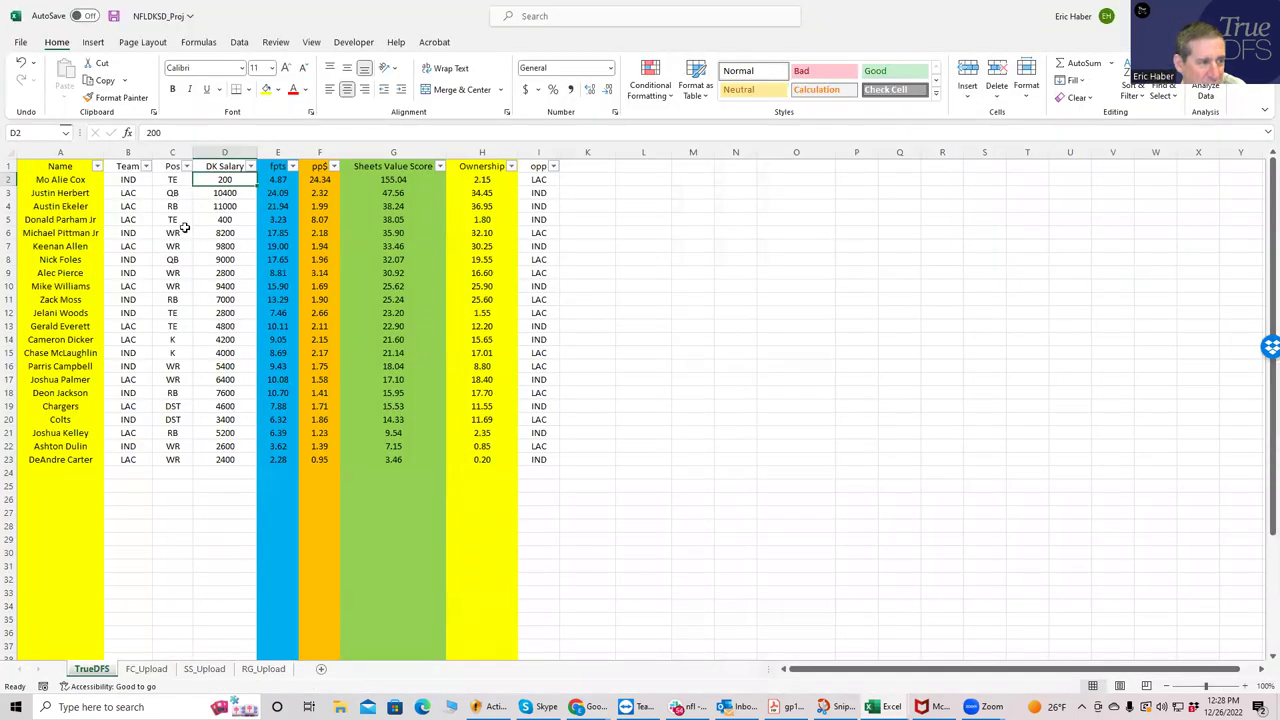
left_click(146, 270)
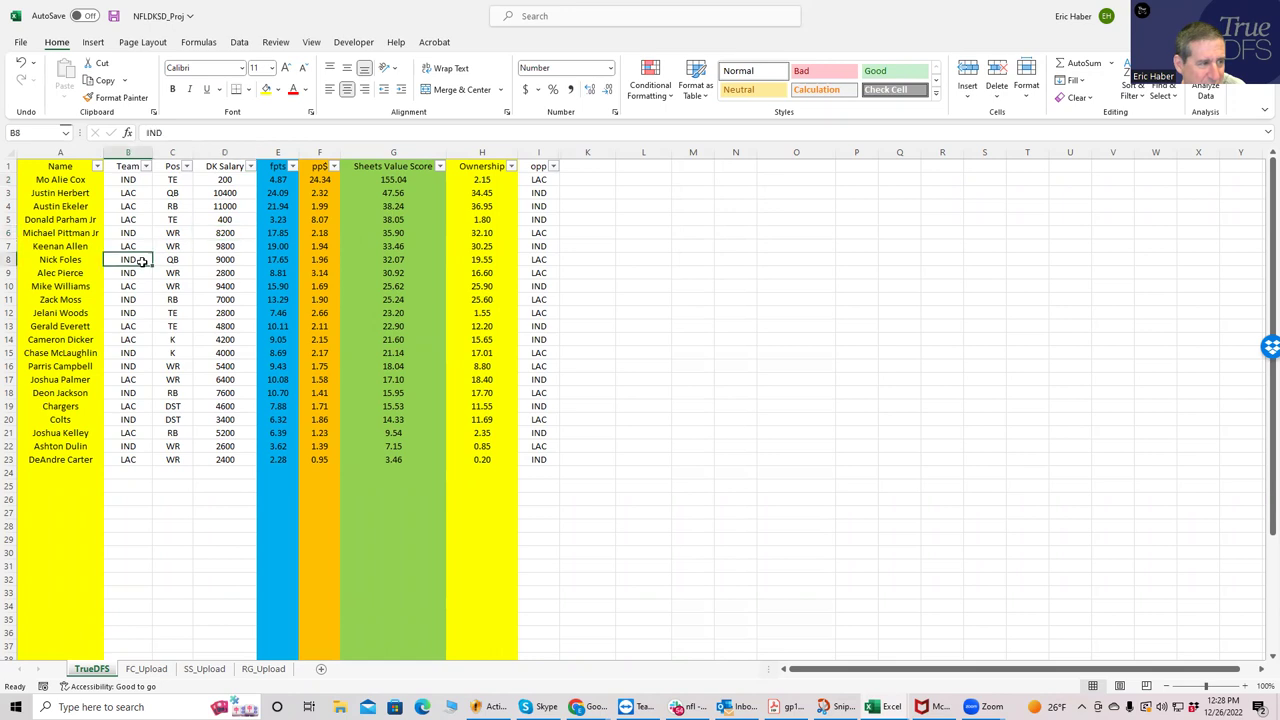
left_click(230, 300)
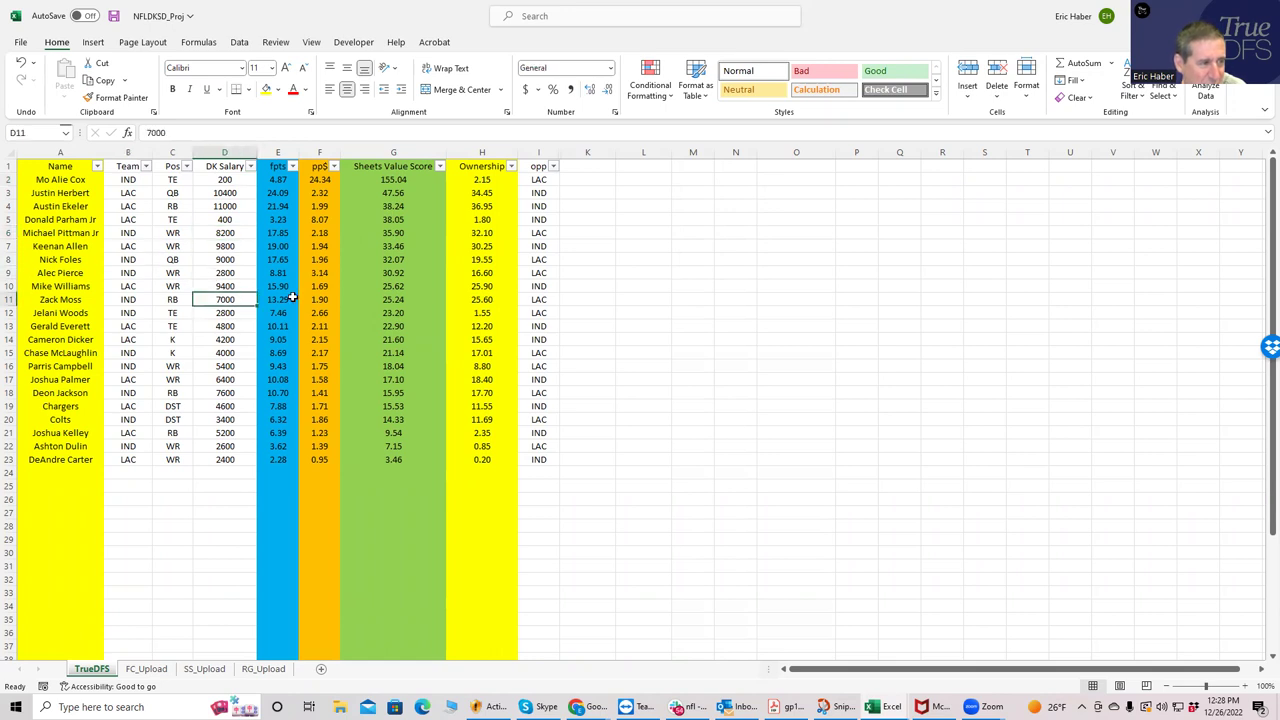
left_click(279, 300)
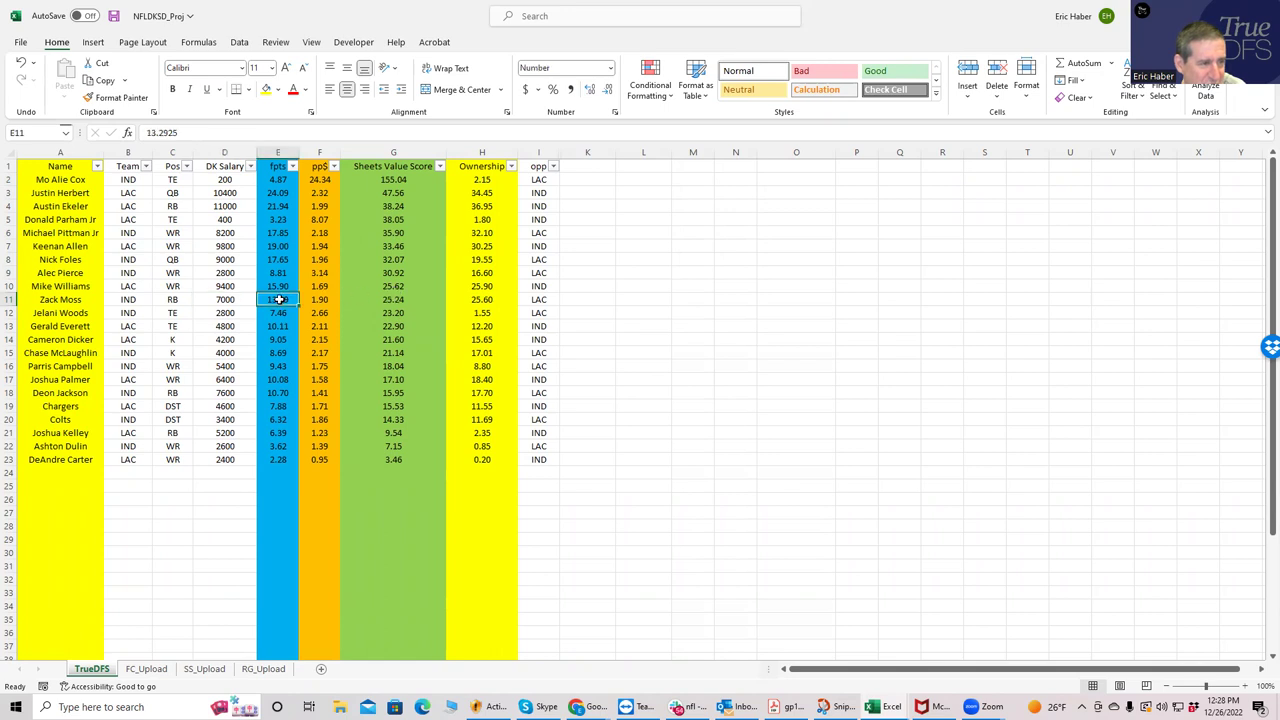
left_click(294, 168)
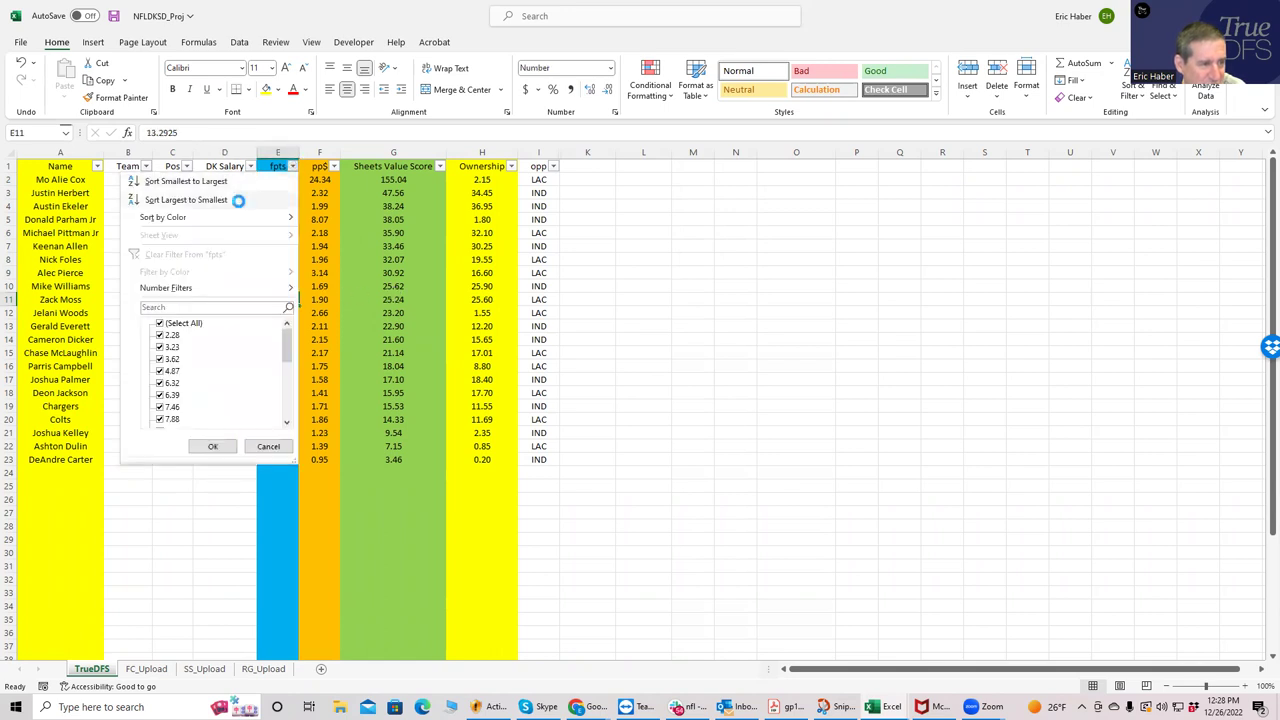
left_click(238, 202)
Step: Compare the teams and DK salaries of the IND players, including Zack Moss, Deon Jackson, Parris Campbell and Alec Pierce
left_click(141, 219)
left_click(138, 232)
left_click(136, 258)
left_click(137, 271)
left_click(135, 259)
left_click(217, 272)
left_click(218, 261)
left_click(218, 273)
left_click(220, 262)
left_click(222, 271)
left_click(221, 260)
left_click(222, 272)
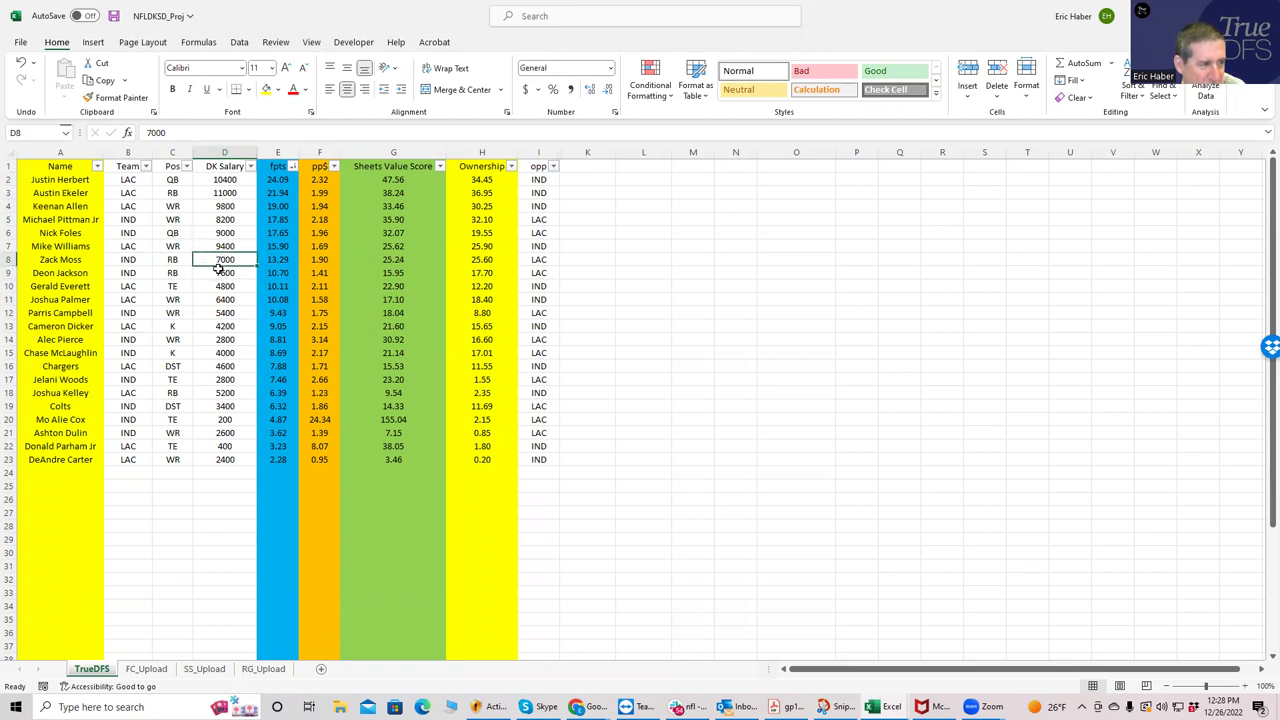
left_click(224, 312)
left_click(228, 340)
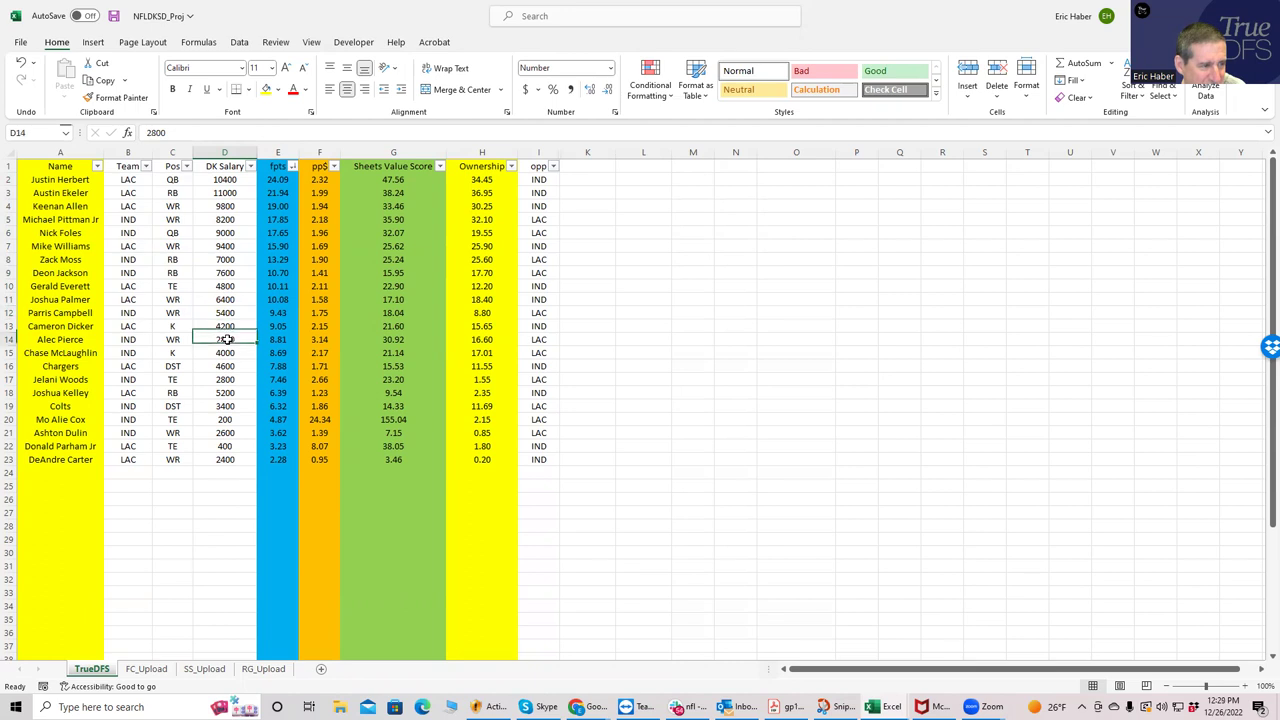
Step: Switch to the DraftKings draft page and fill the remaining FLEX spots with D. Jackson, P. Campbell, K. Allen and G. Everett
key("alt+Tab")
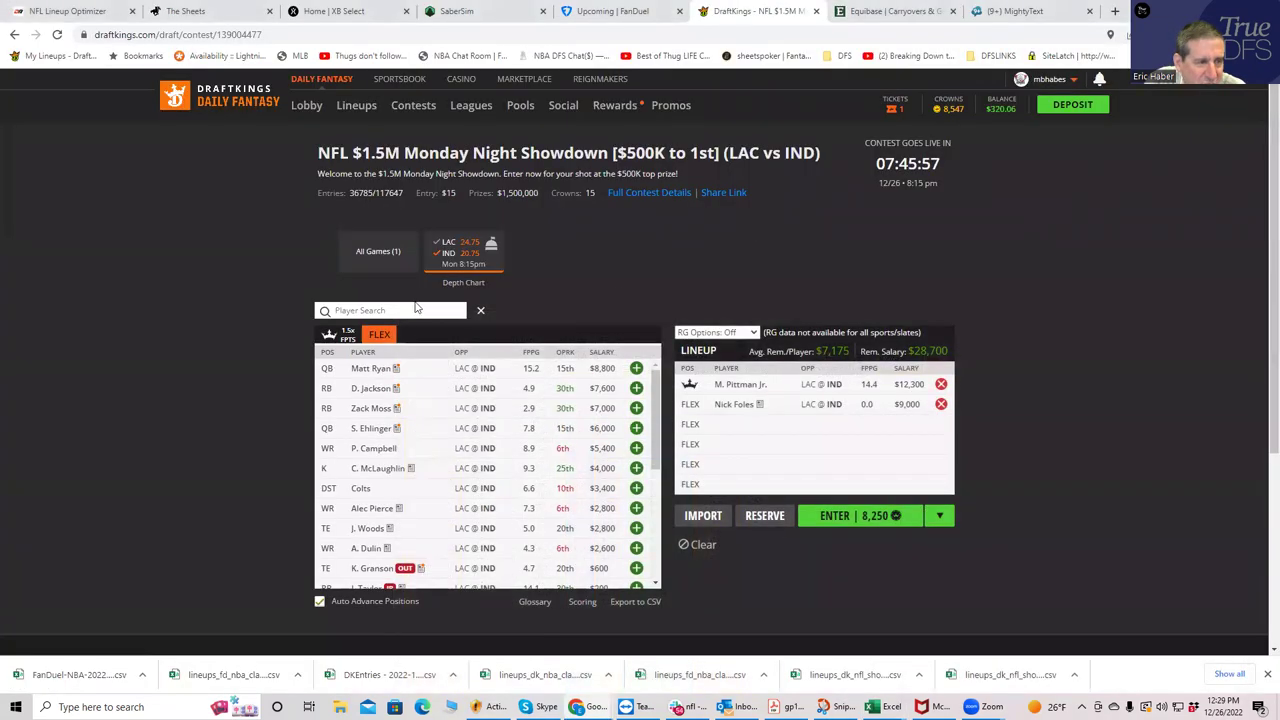
left_click(636, 388)
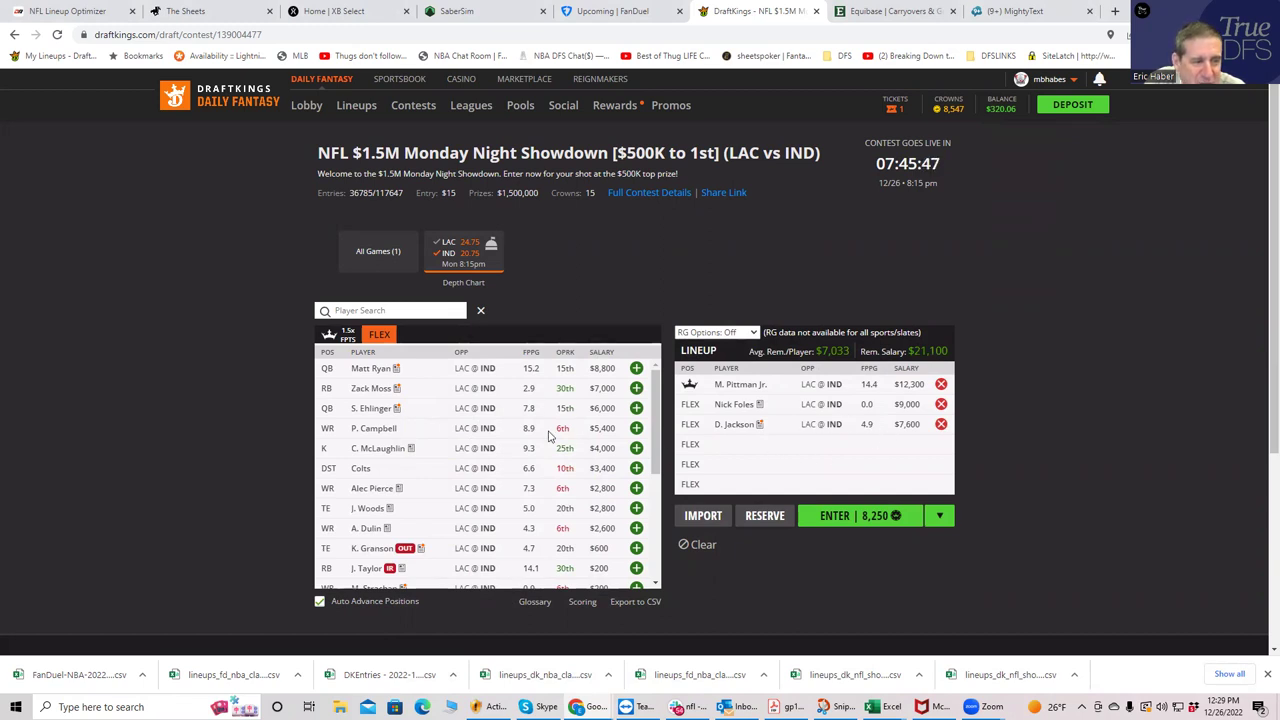
left_click(636, 428)
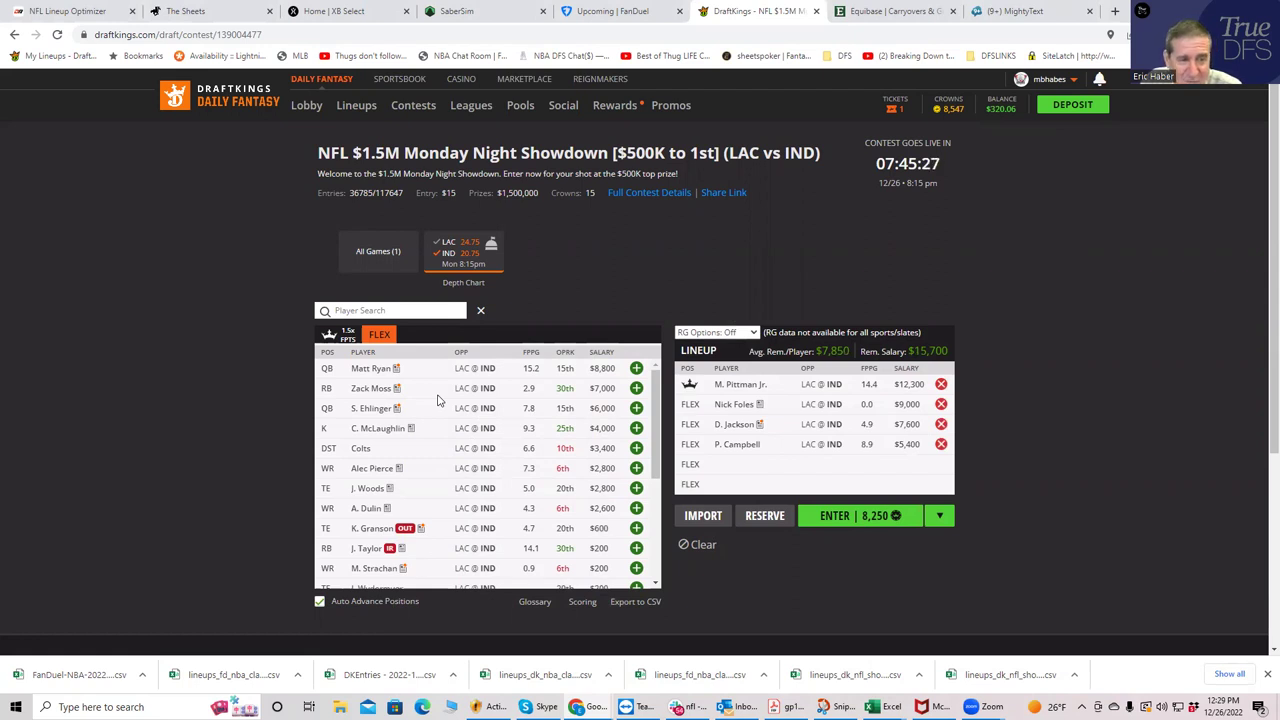
left_click(450, 258)
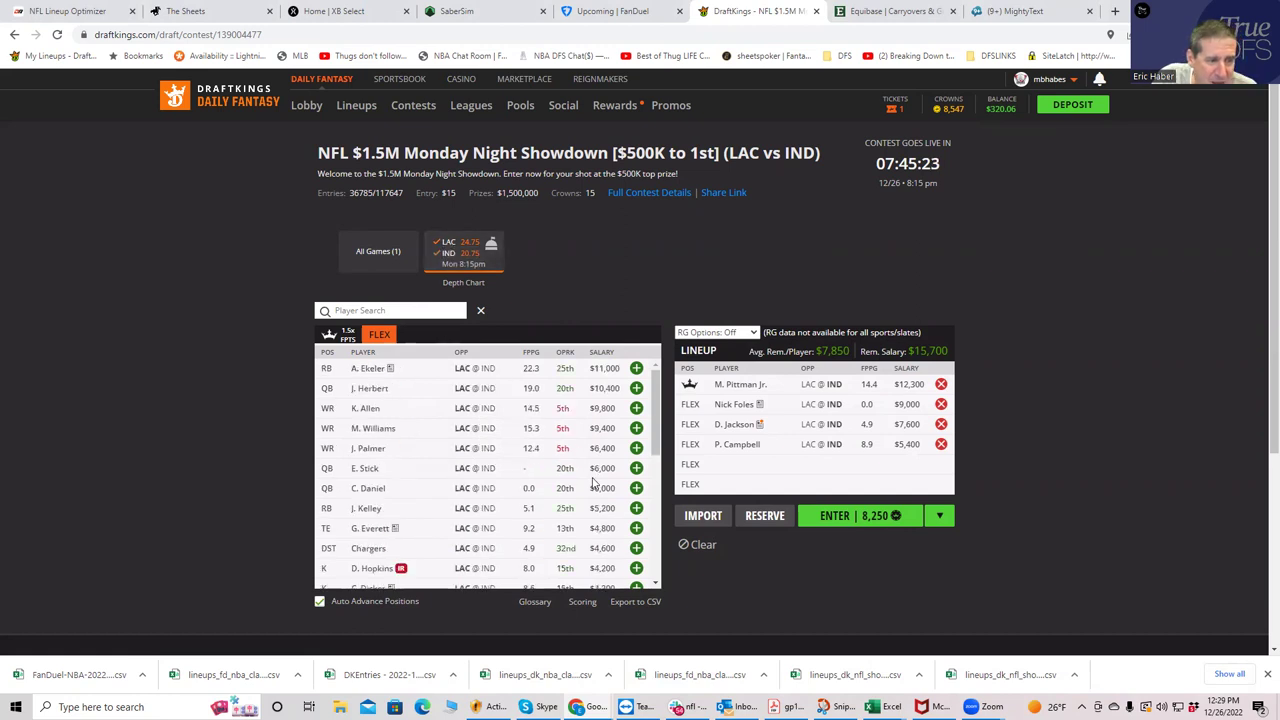
left_click(636, 409)
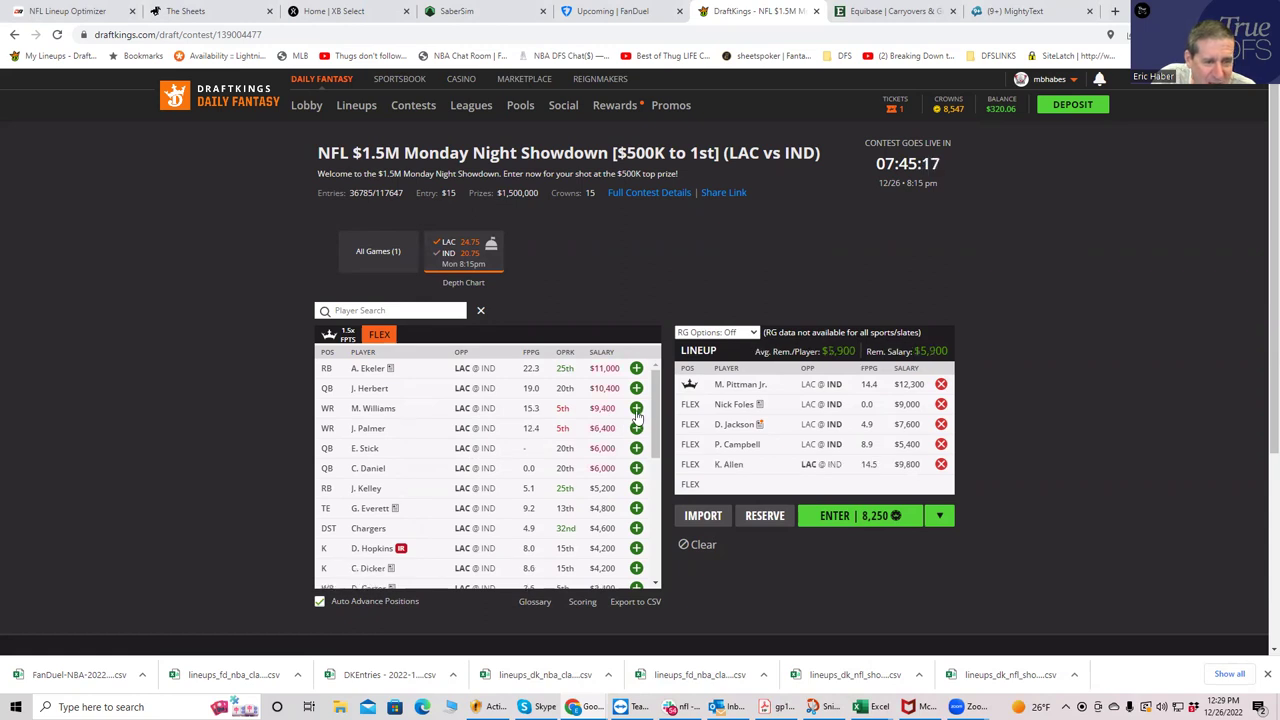
left_click(636, 508)
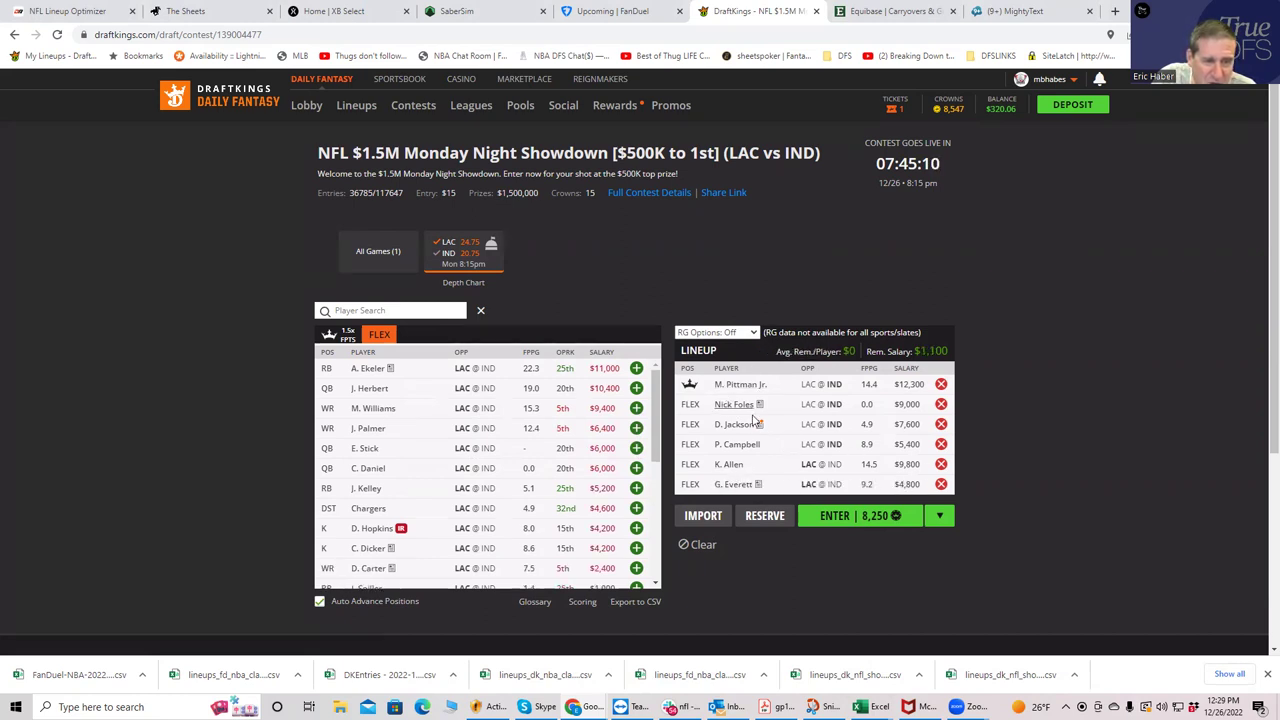
Step: Remove all six players from the lineup and list the players of both teams again
left_click(941, 484)
left_click(941, 464)
left_click(941, 444)
left_click(941, 404)
left_click(941, 424)
left_click(941, 385)
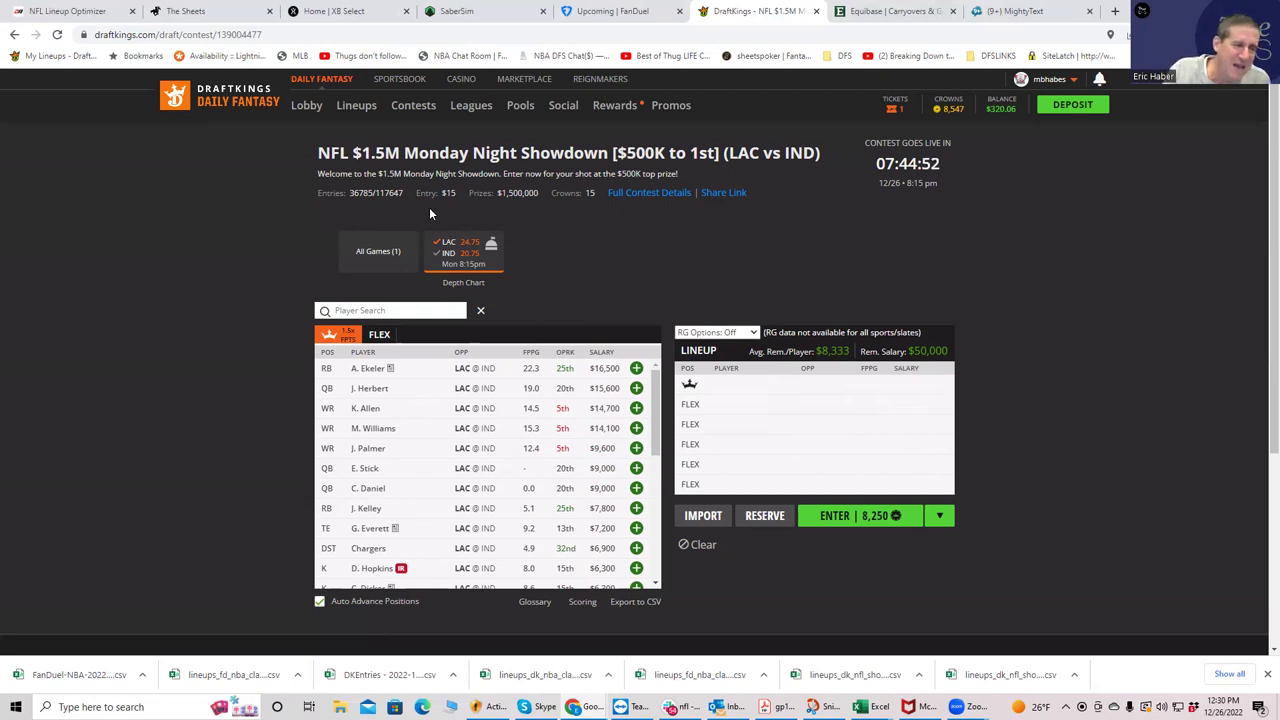
left_click(450, 250)
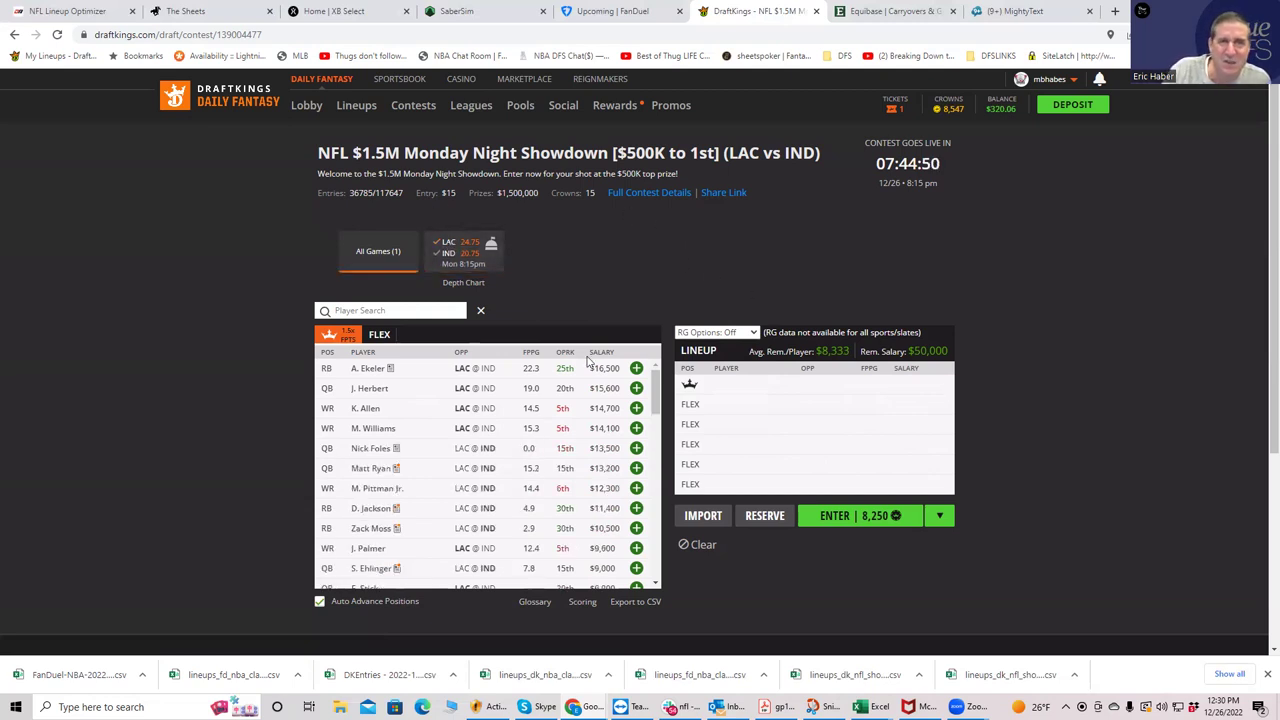